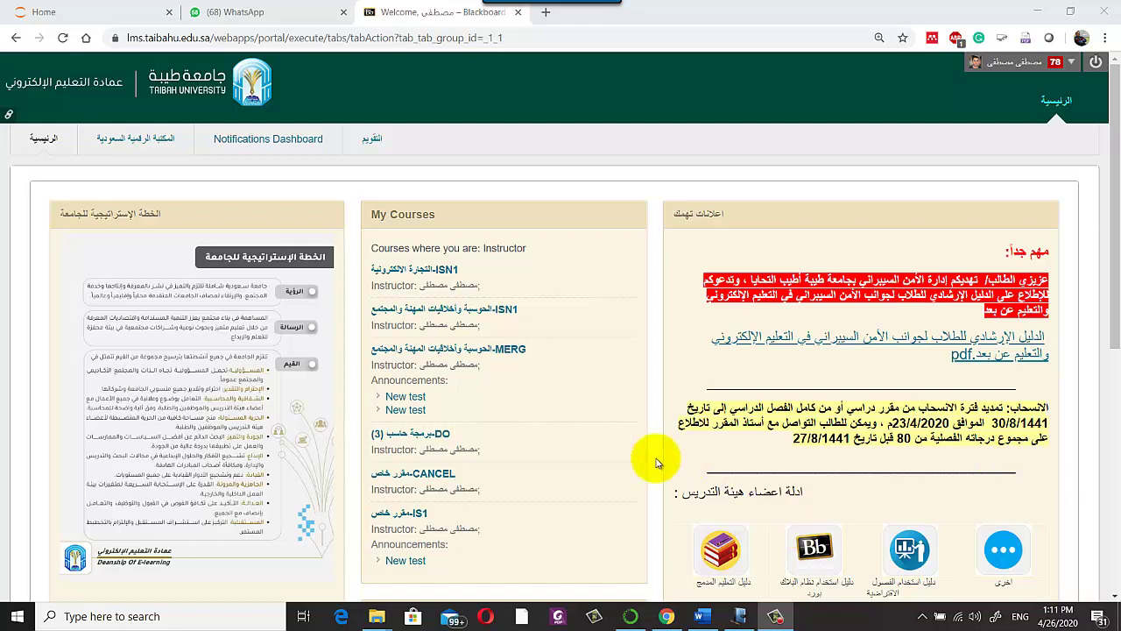
# Step: Open the Full Grade Center of the course ending in MERG
pyautogui.click(462, 351)
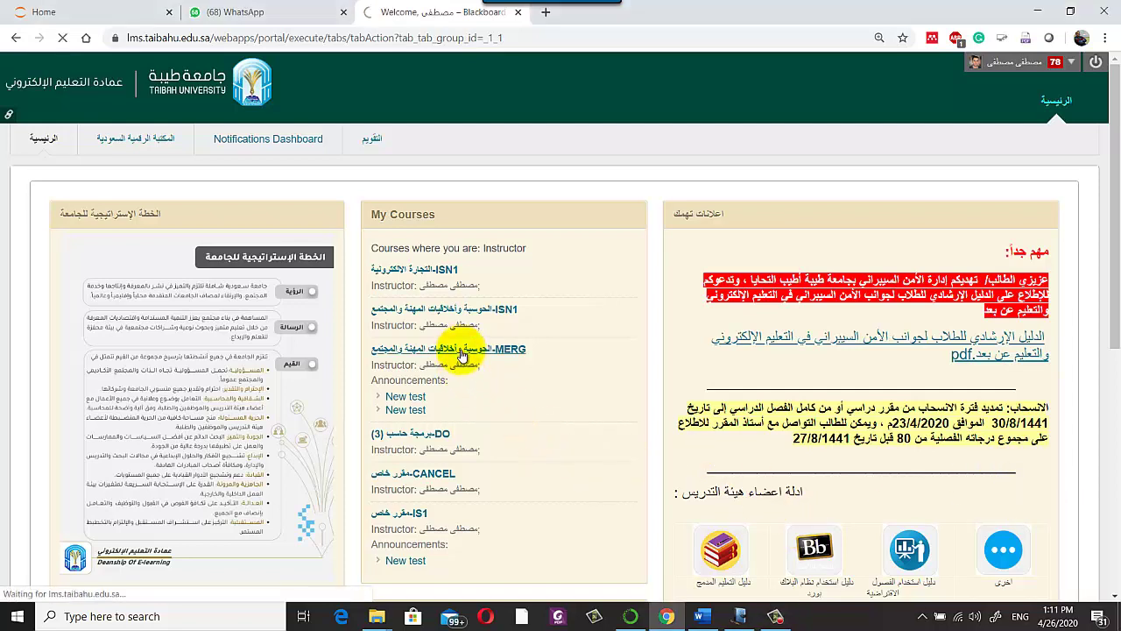
pyautogui.scroll(-6, 97, 464)
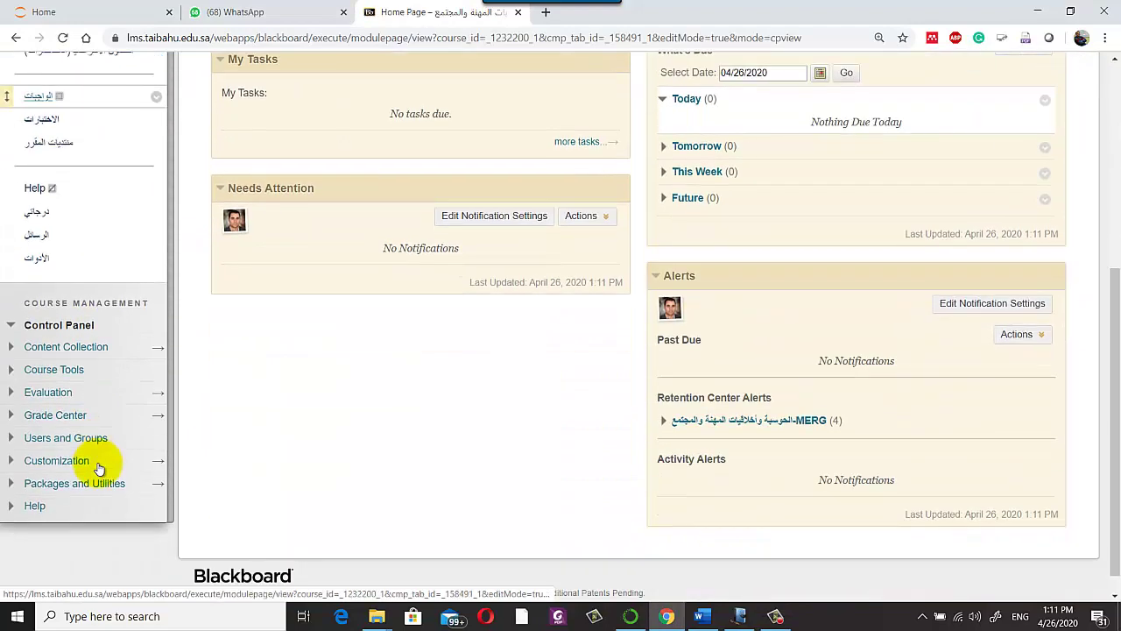
pyautogui.click(159, 417)
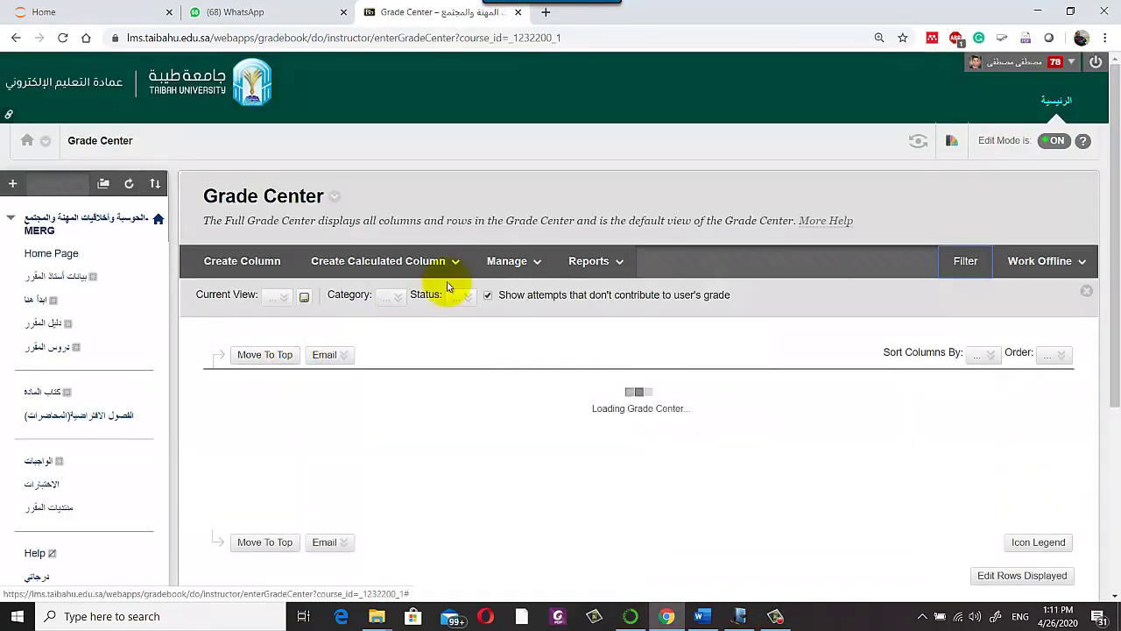
# Step: Start a new weighted calculated column and name it mycolTot
pyautogui.click(603, 255)
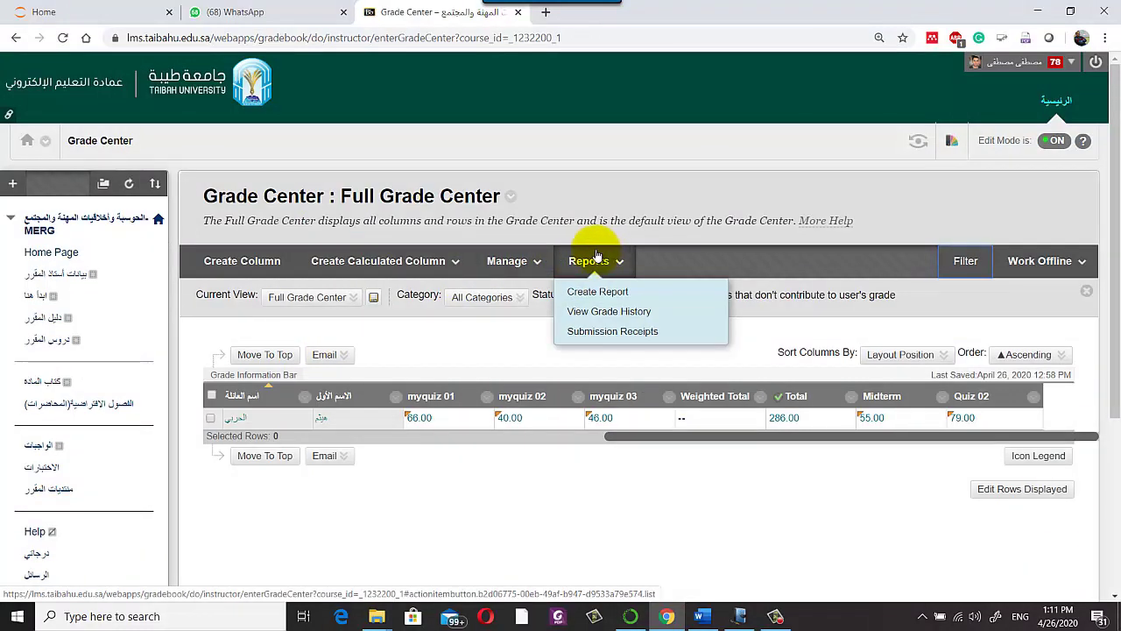
pyautogui.click(385, 261)
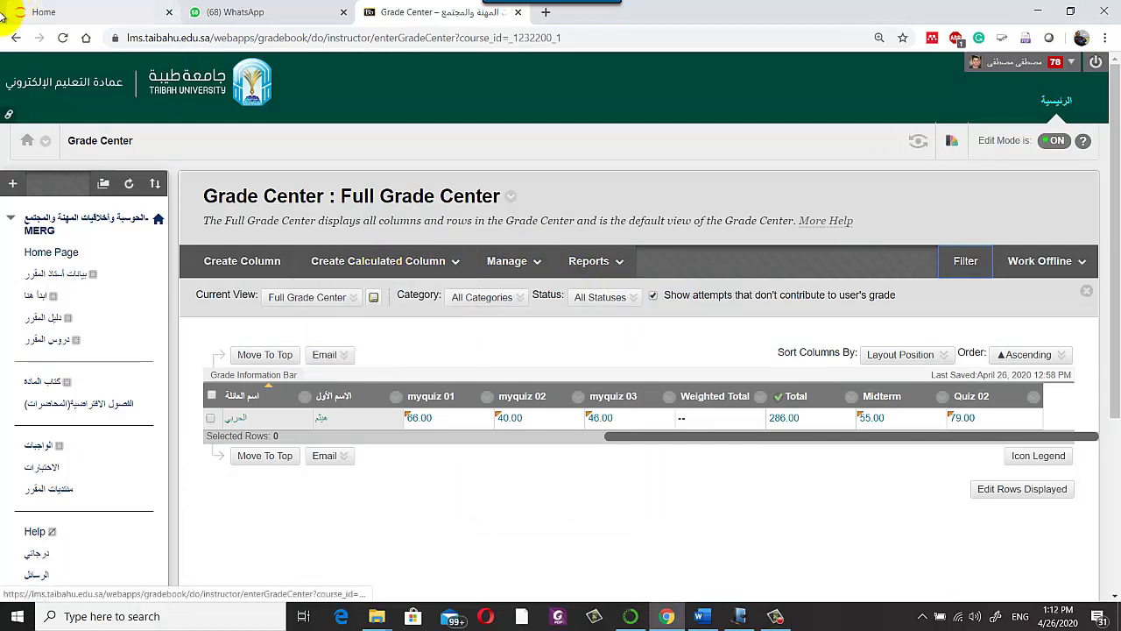
pyautogui.click(386, 261)
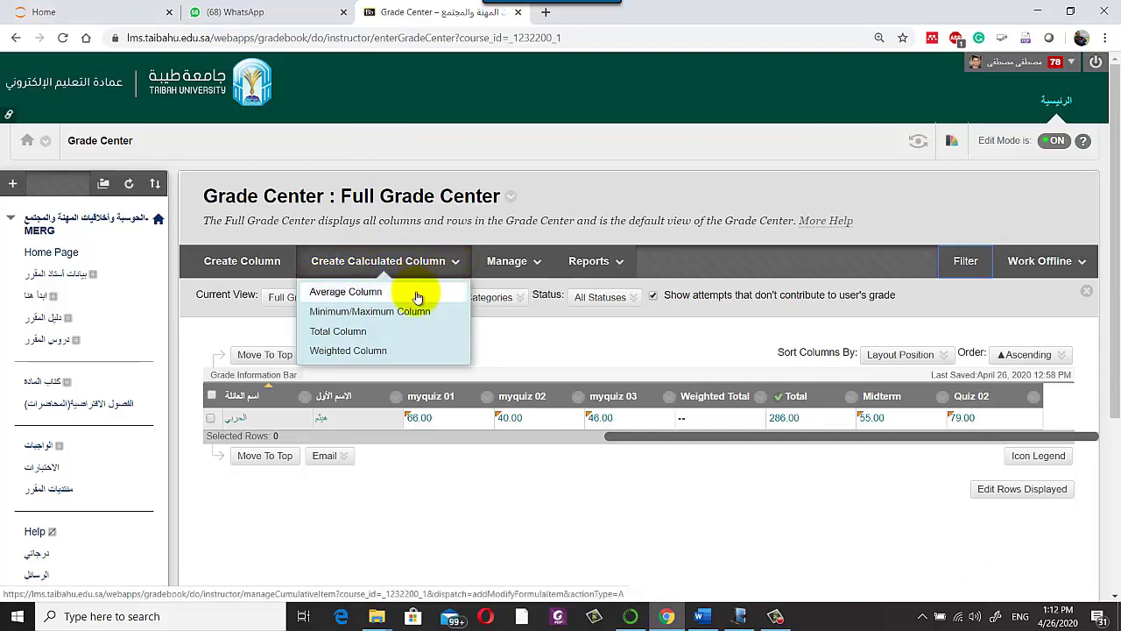
pyautogui.click(357, 351)
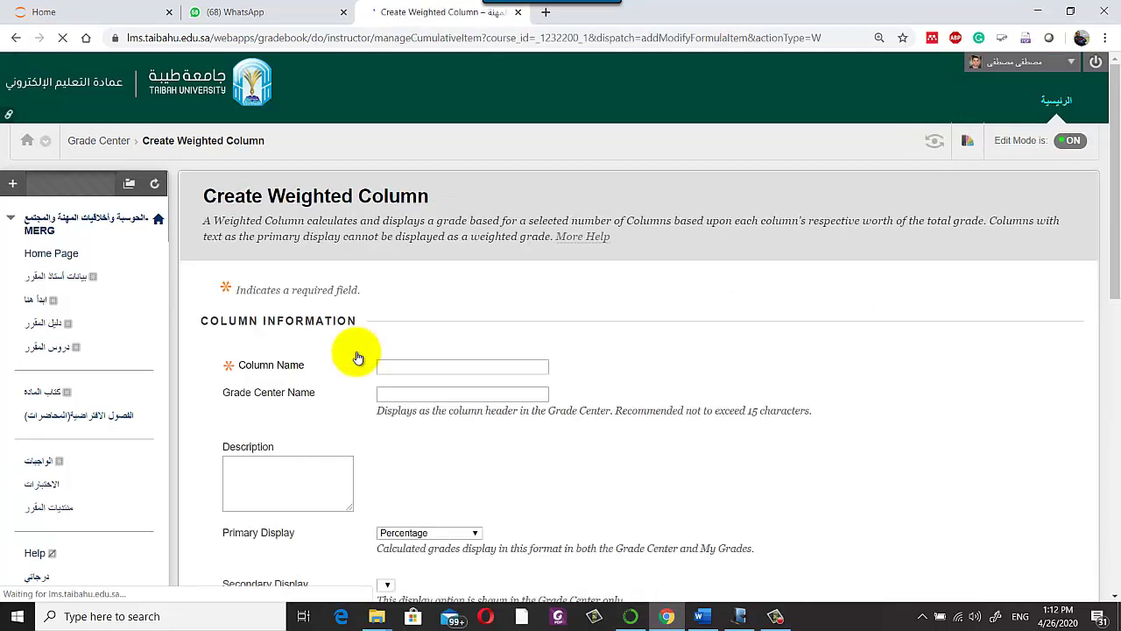
pyautogui.click(481, 361)
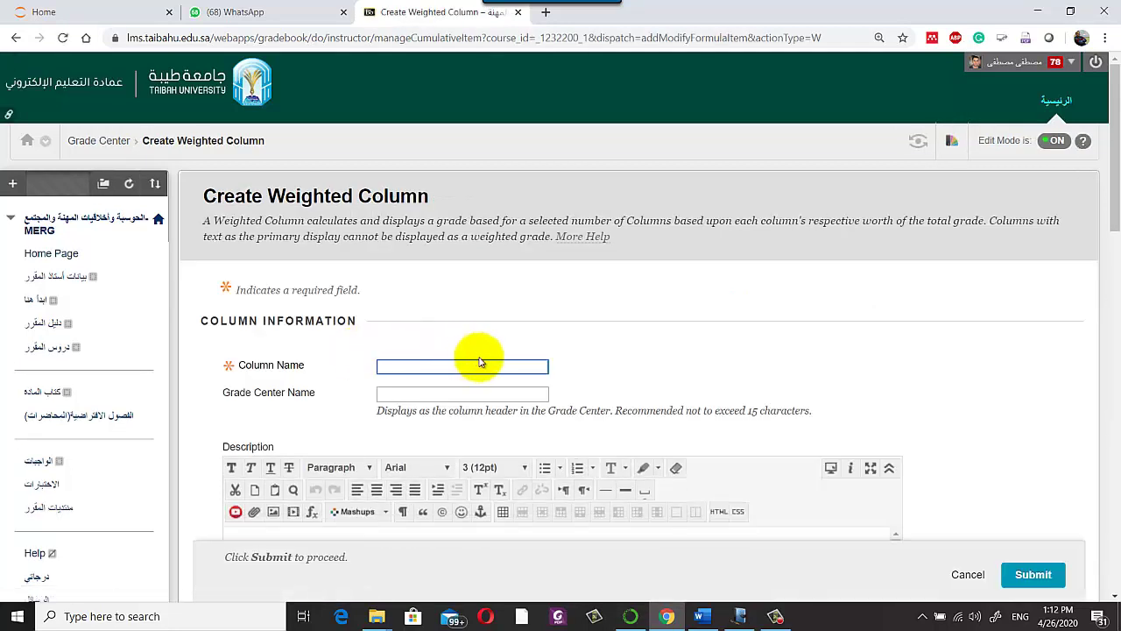
pyautogui.write('my')
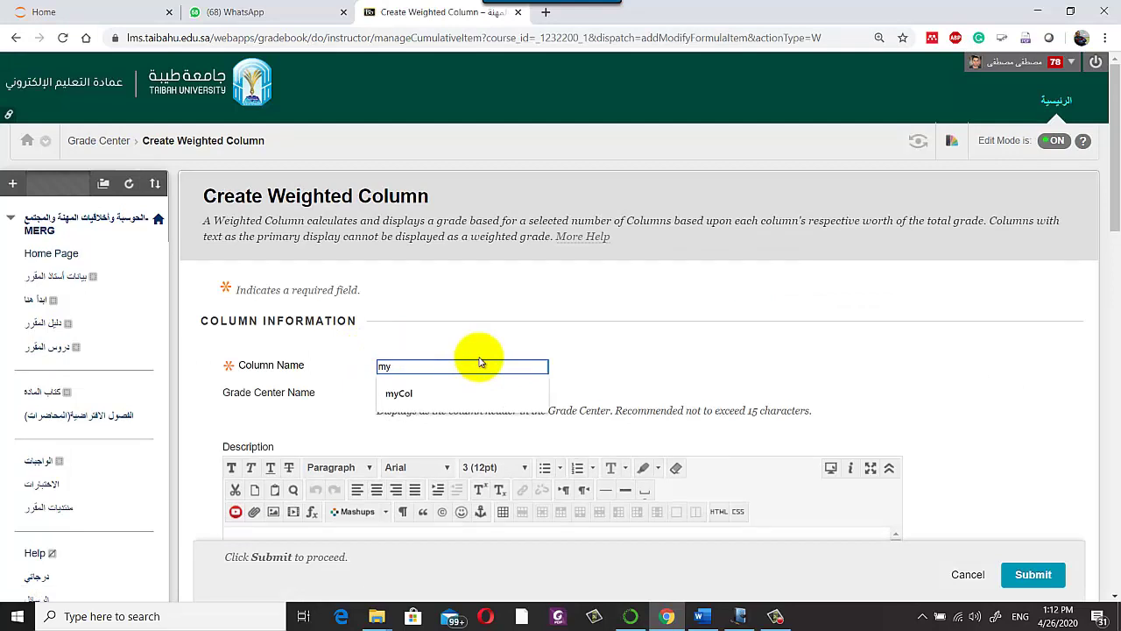
pyautogui.write('colTot')
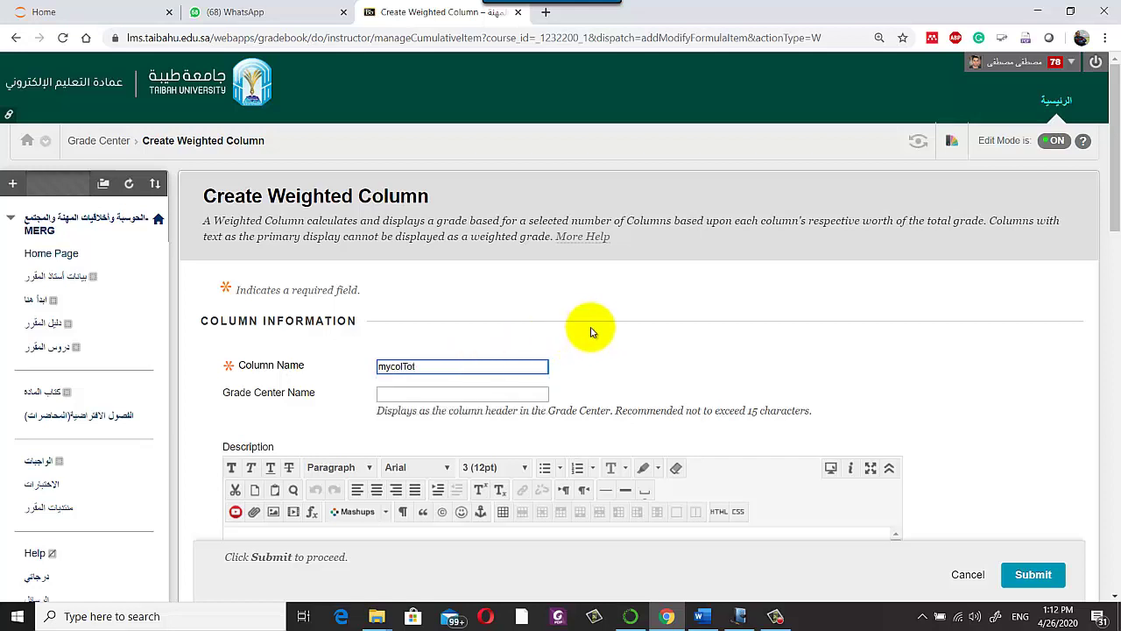
pyautogui.click(614, 330)
# Step: Set the weighted column's primary display to Score
pyautogui.scroll(-3, 618, 330)
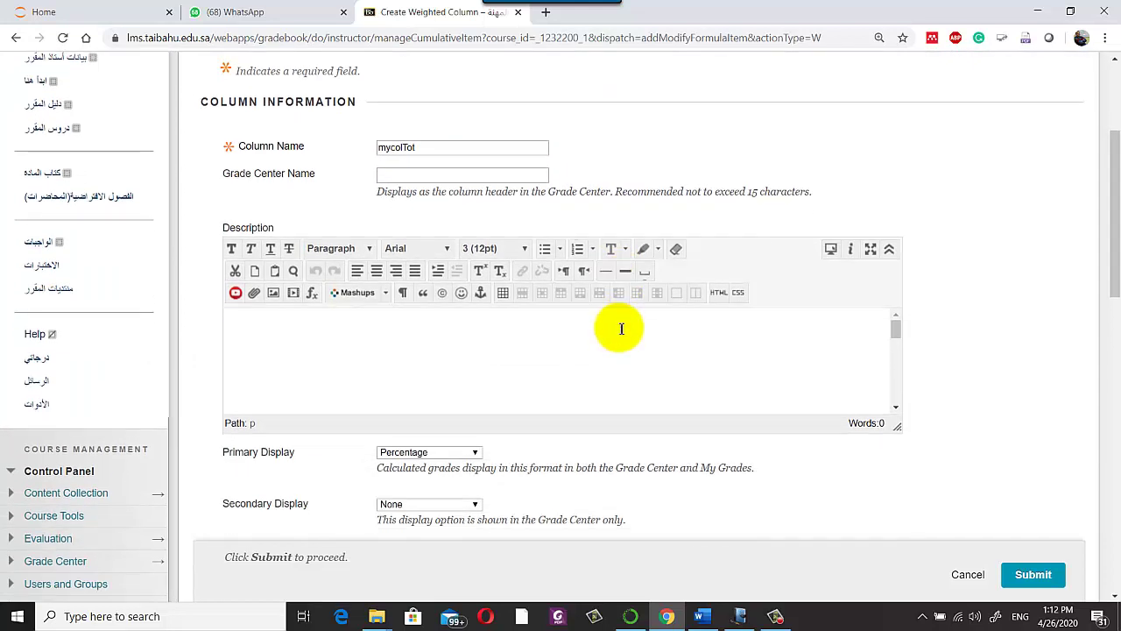
pyautogui.scroll(-2, 621, 329)
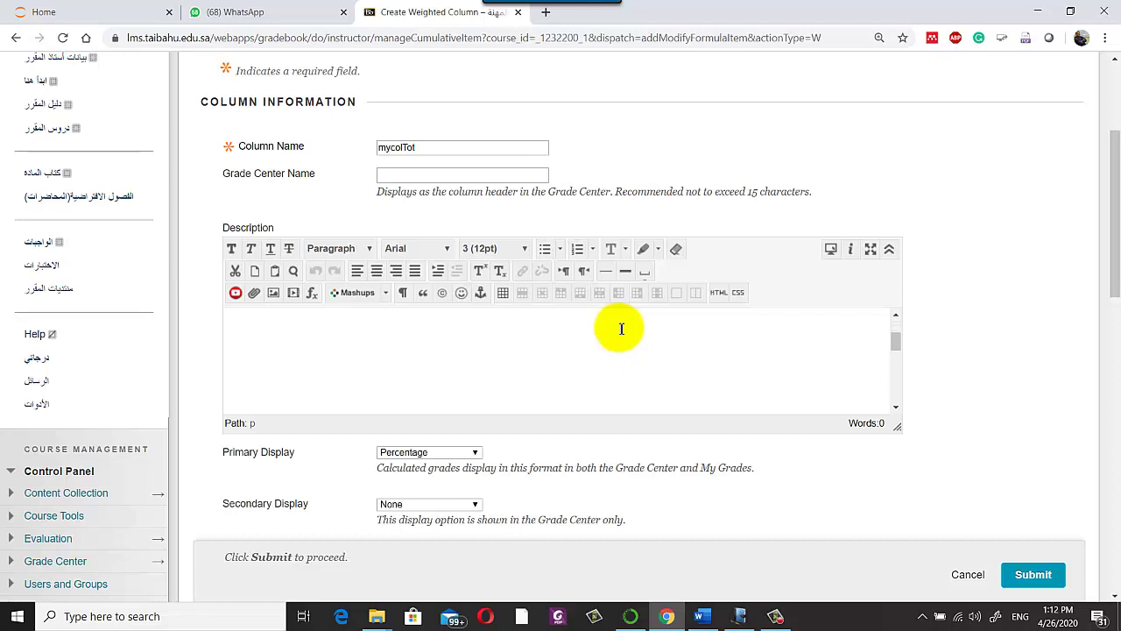
pyautogui.click(411, 452)
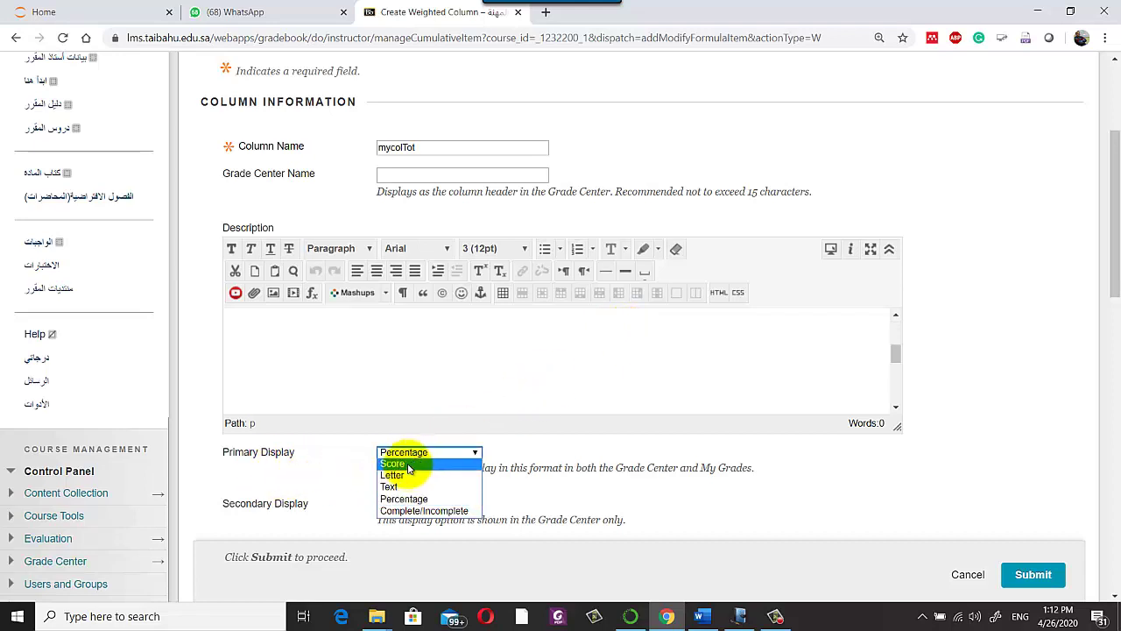
pyautogui.click(409, 464)
# Step: Add the columns myquiz 01, myquiz 03 and myquiz 02 to the weighted grade's selected columns
pyautogui.scroll(-1, 312, 460)
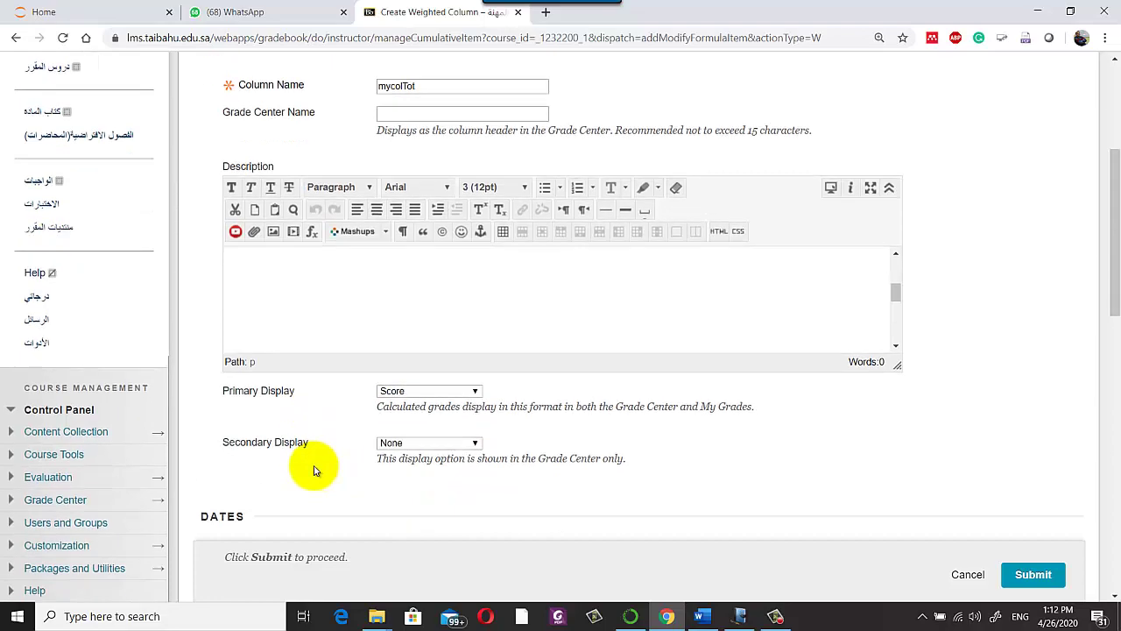
pyautogui.scroll(-3, 315, 470)
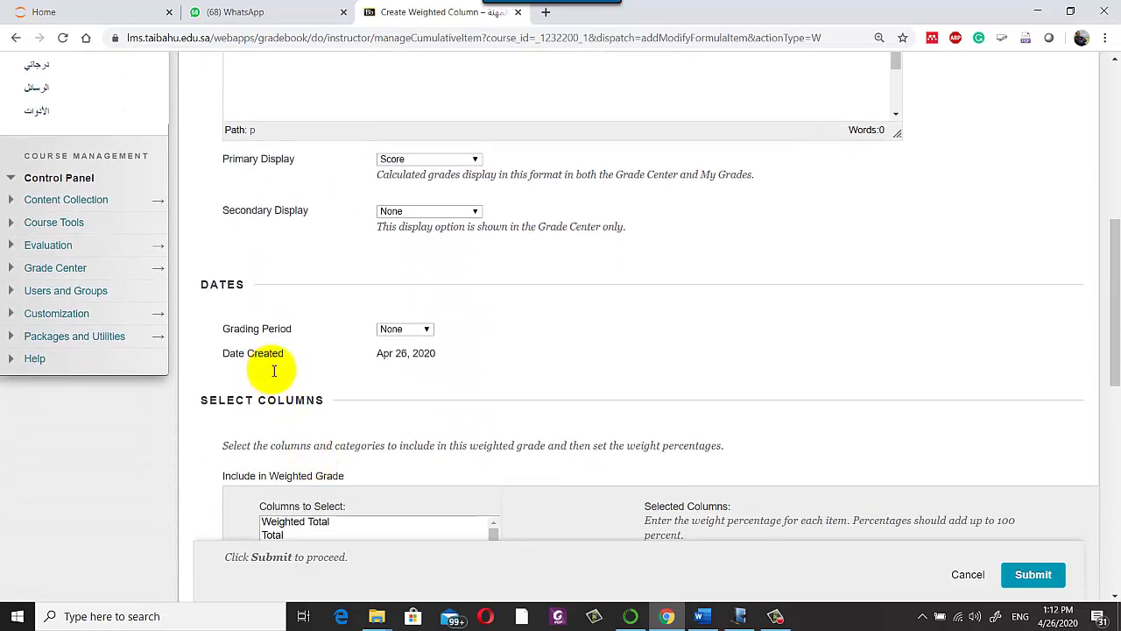
pyautogui.scroll(-4, 274, 371)
pyautogui.scroll(10, 275, 372)
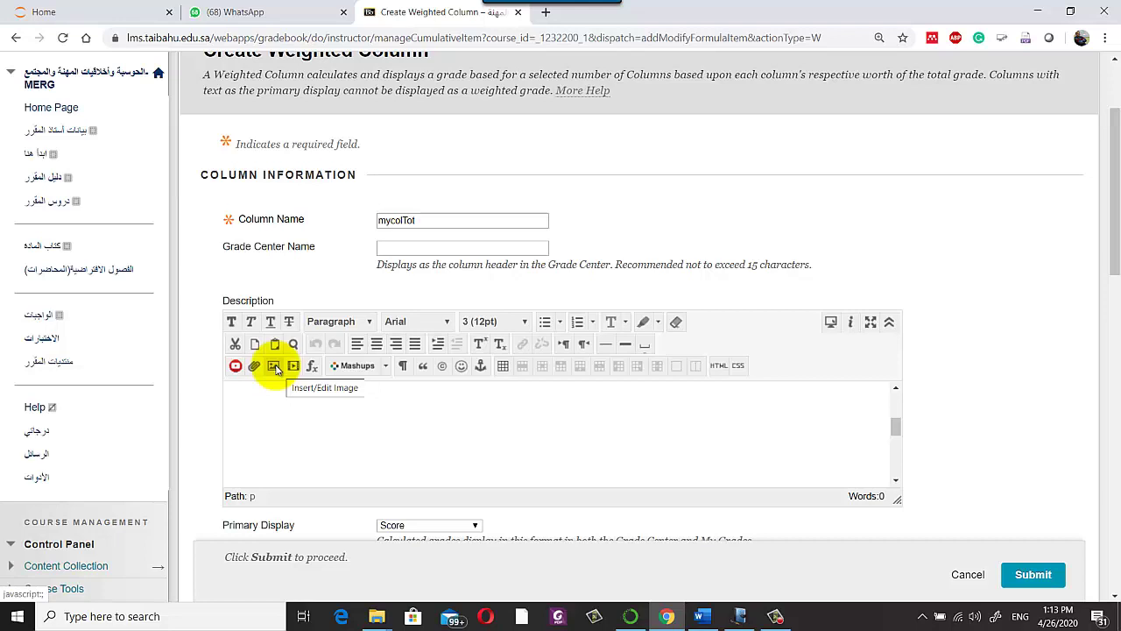
pyautogui.scroll(-8, 276, 368)
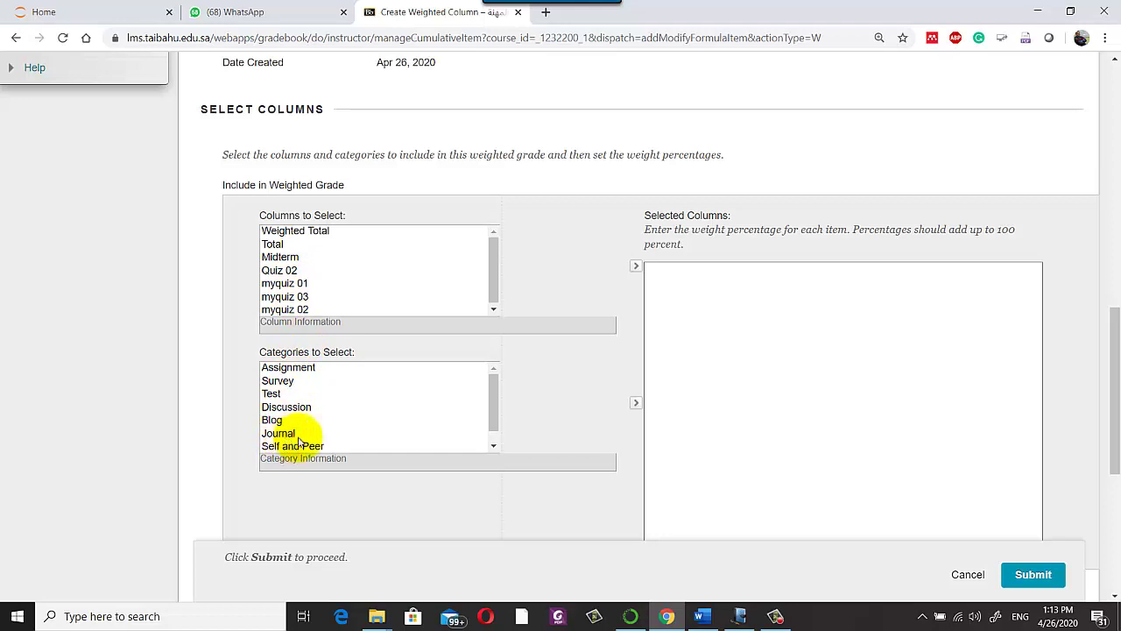
pyautogui.click(290, 286)
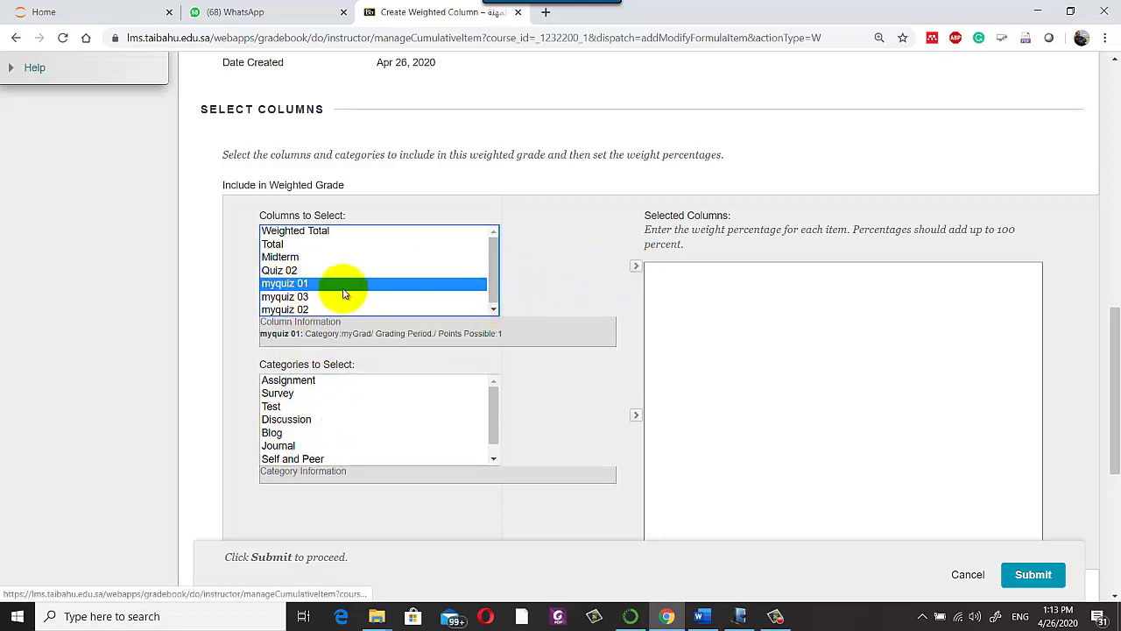
pyautogui.keyDown('shift'); pyautogui.click(282, 309); pyautogui.keyUp('shift')
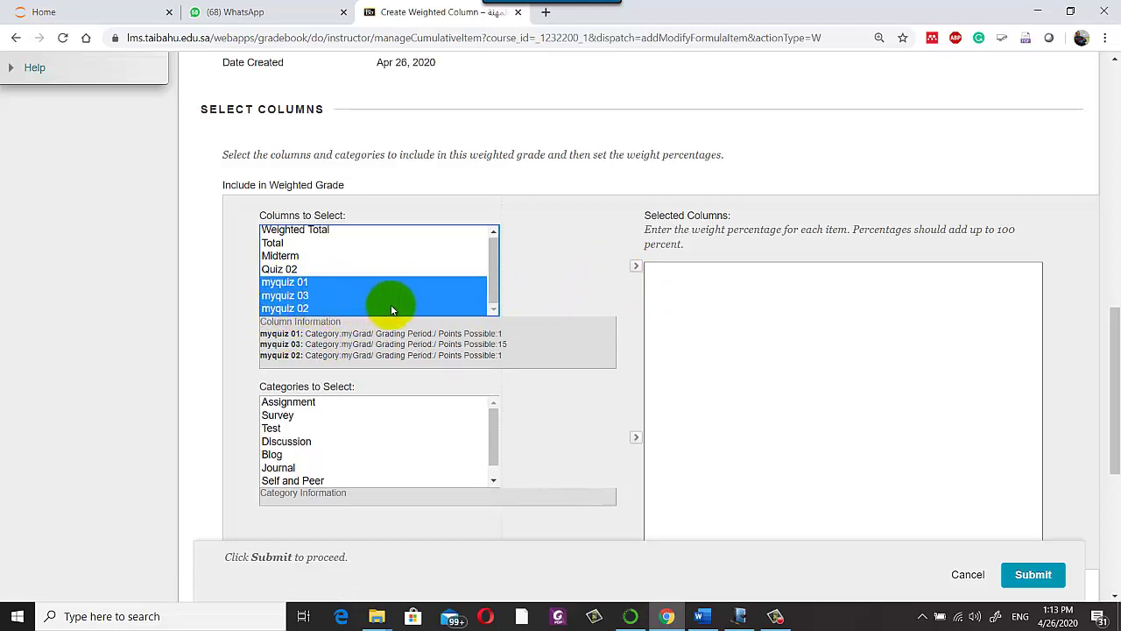
pyautogui.click(636, 266)
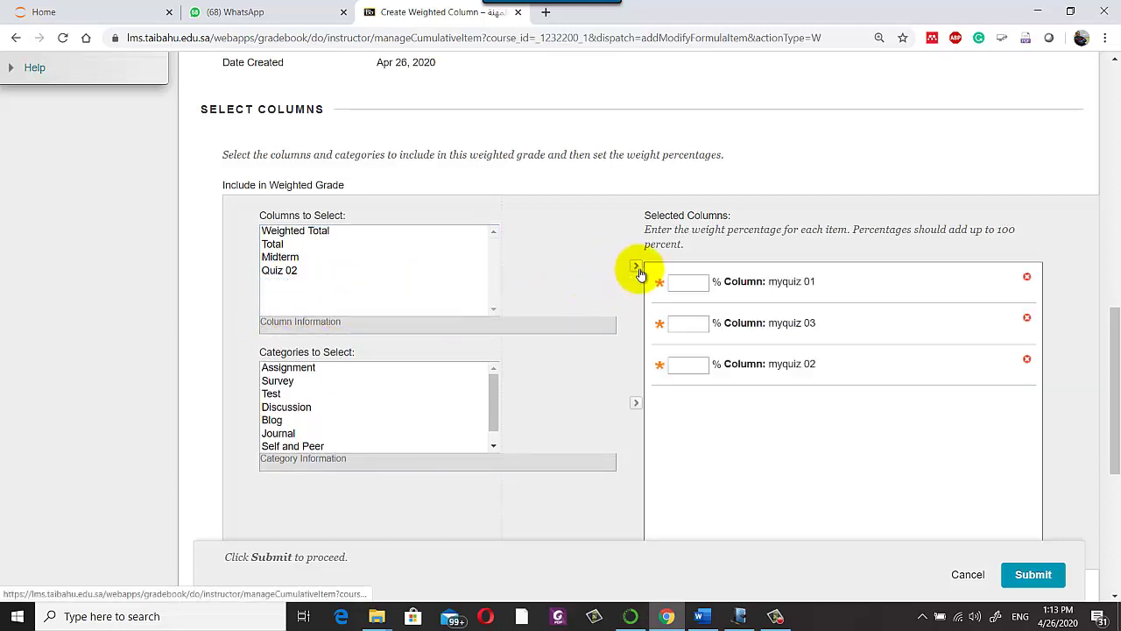
pyautogui.click(692, 284)
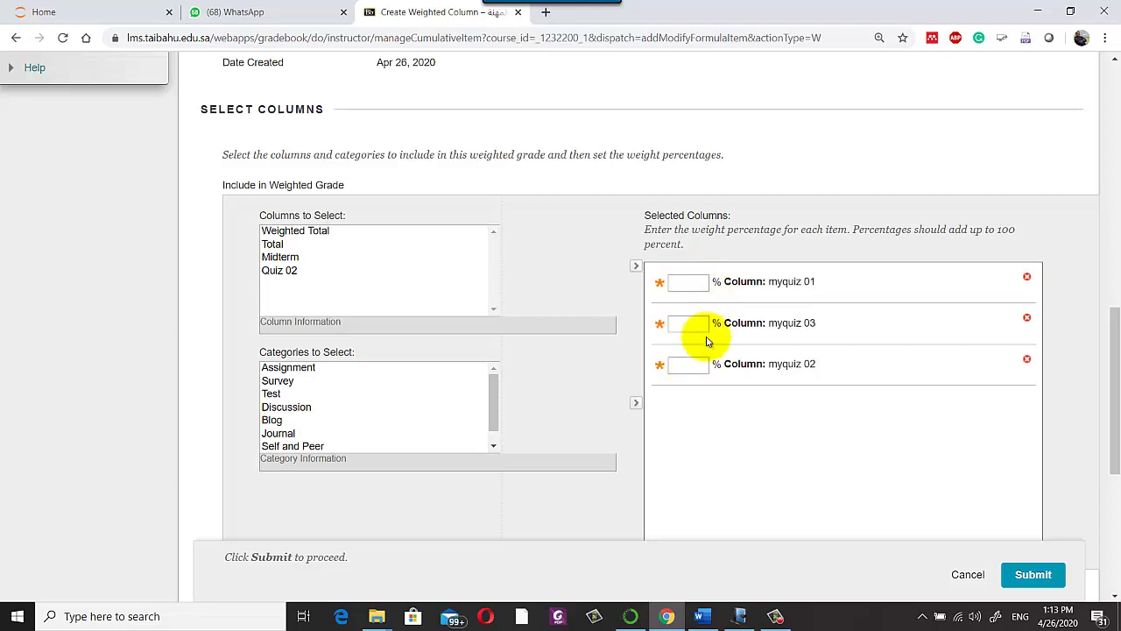
# Step: Add the Quiz 02 and Midterm columns to the weighted grade's selected columns
pyautogui.click(289, 271)
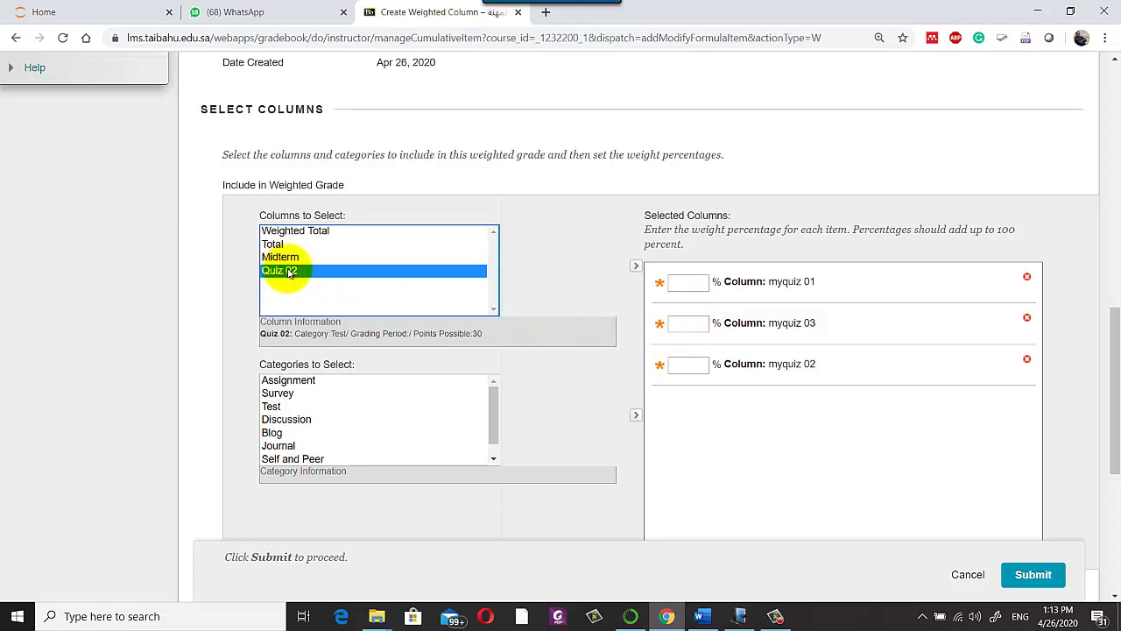
pyautogui.click(637, 267)
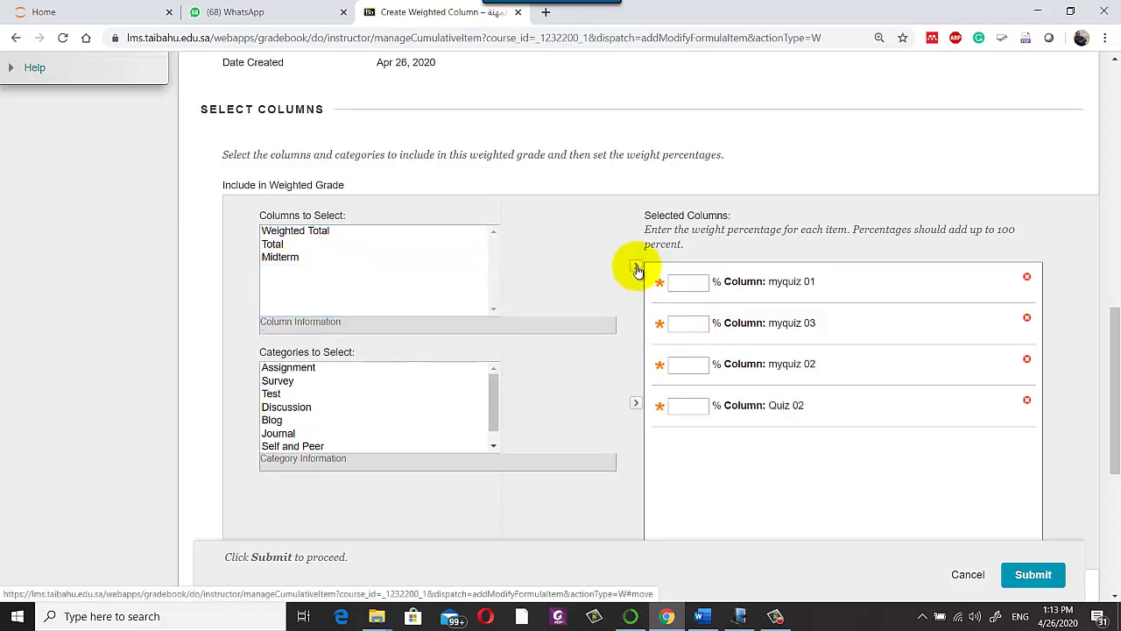
pyautogui.click(292, 258)
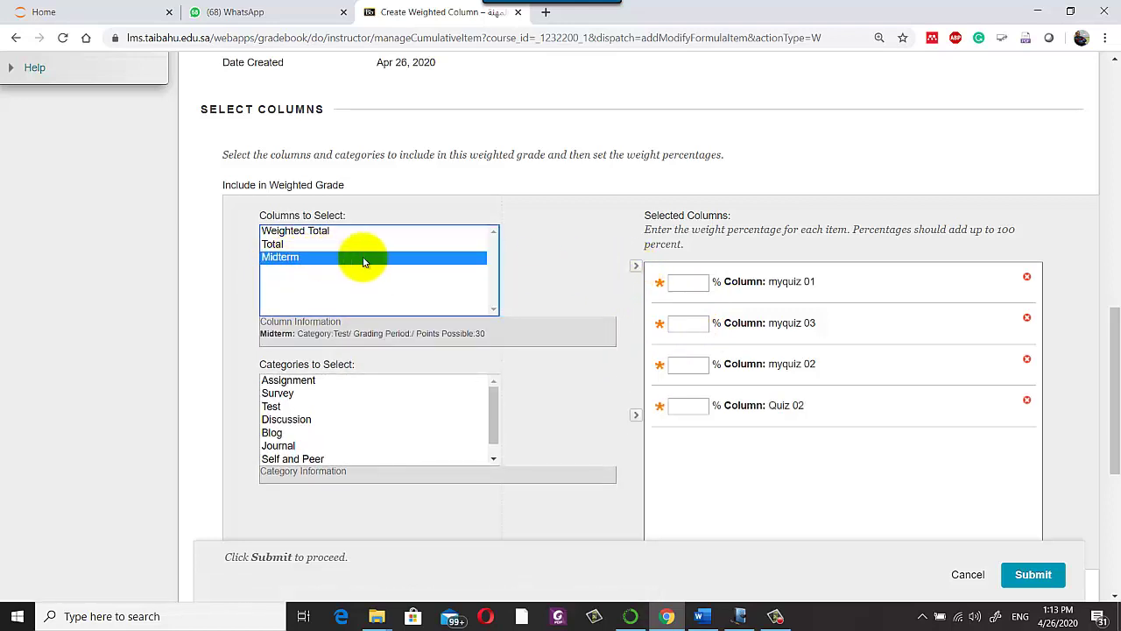
pyautogui.click(636, 267)
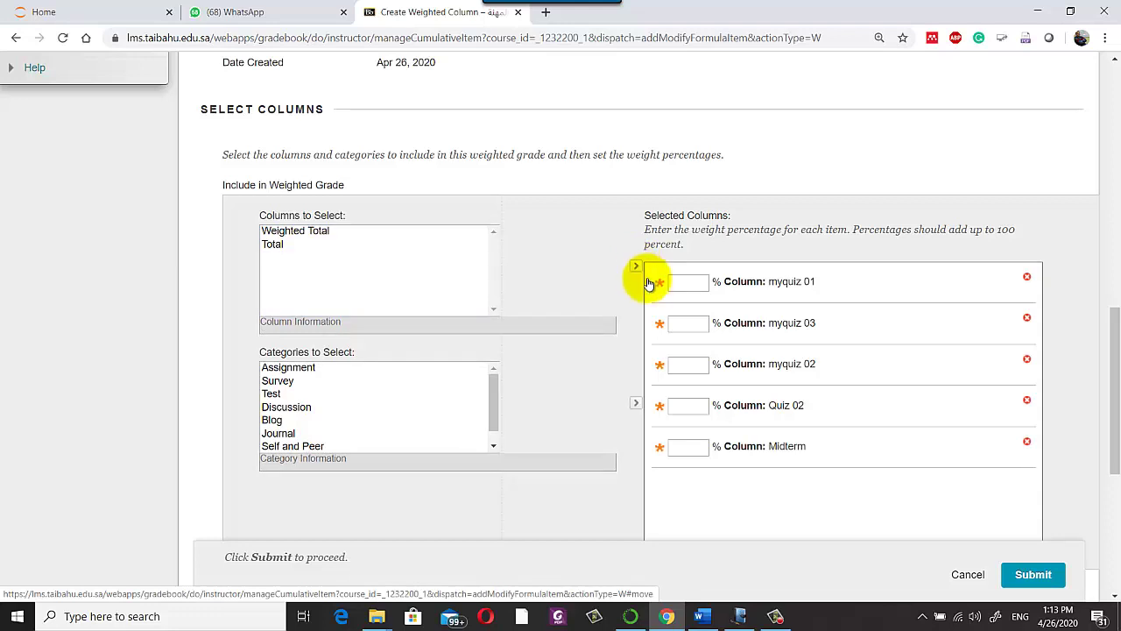
# Step: Set the weight of the myquiz 01 column to 10 percent
pyautogui.click(690, 285)
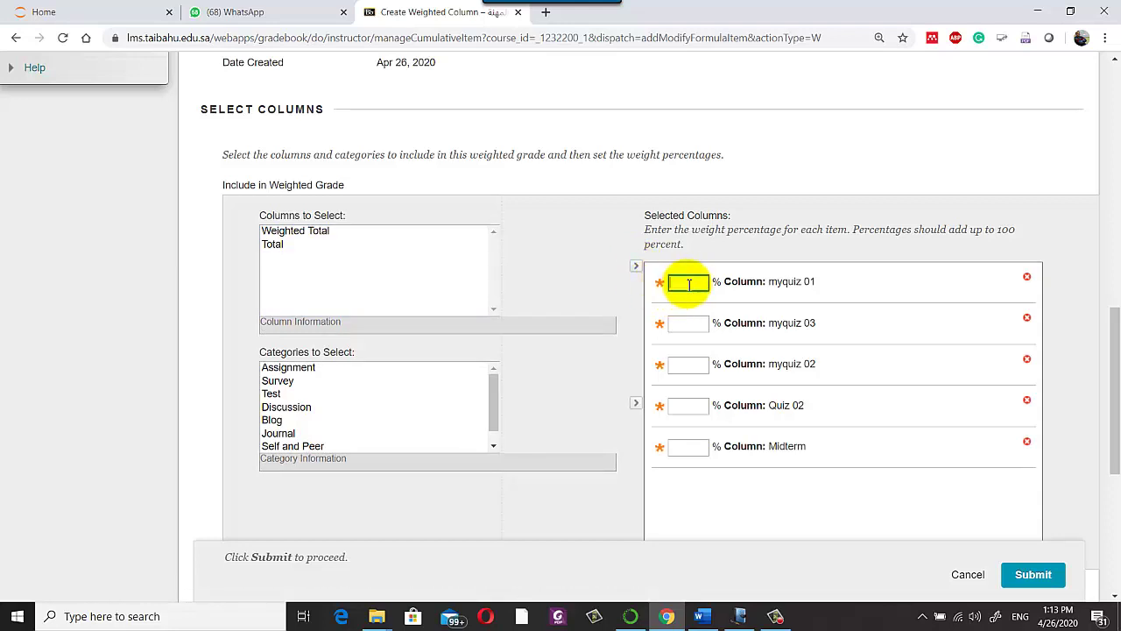
pyautogui.write('10')
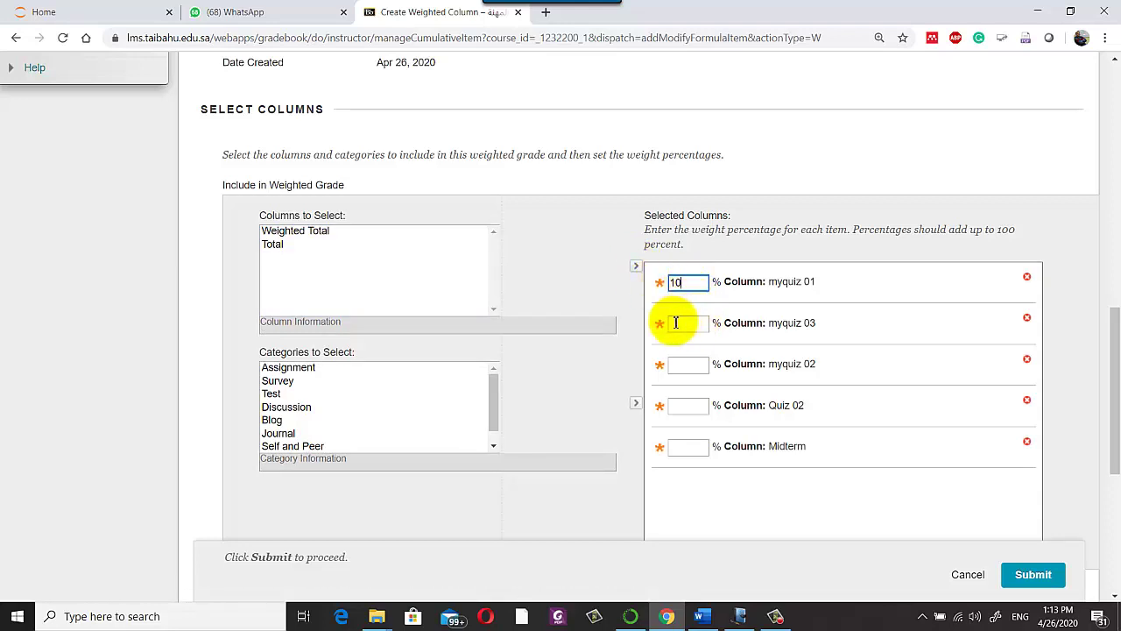
pyautogui.click(675, 323)
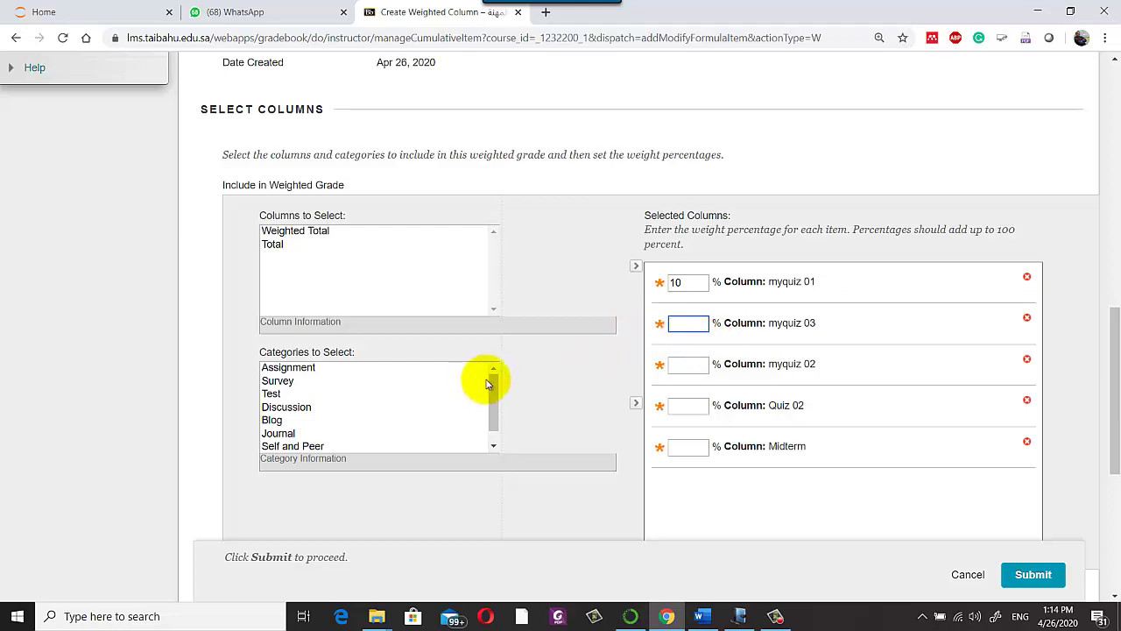
# Step: Remove myquiz 01, myquiz 03 and myquiz 02 from the weighted grade's selected columns
pyautogui.moveTo(496, 384); pyautogui.dragTo(493, 405)
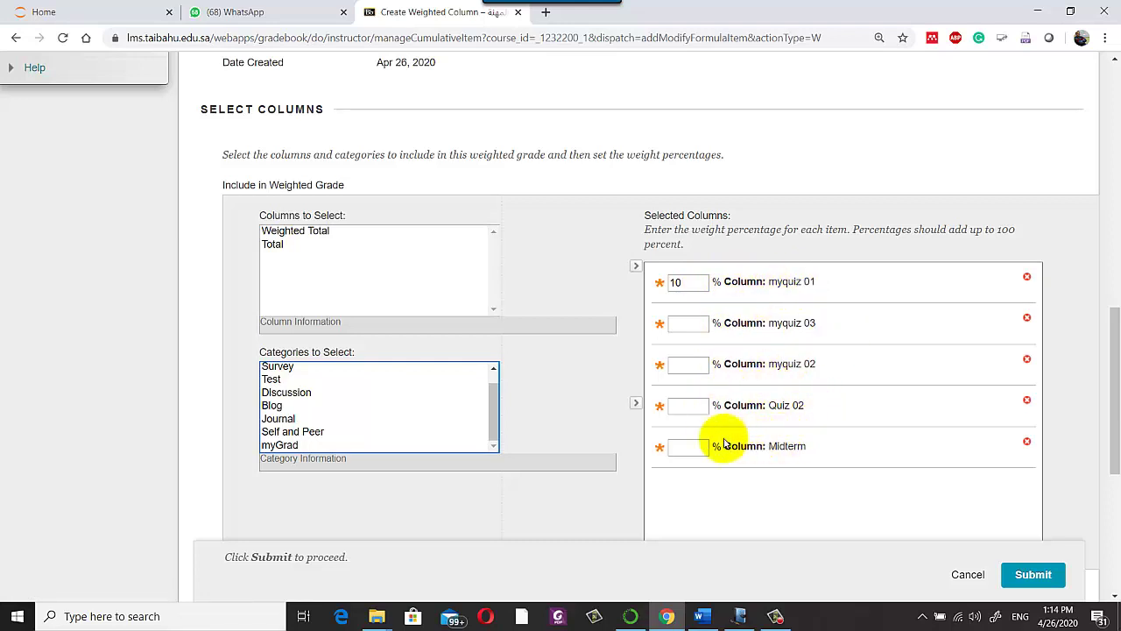
pyautogui.click(1026, 279)
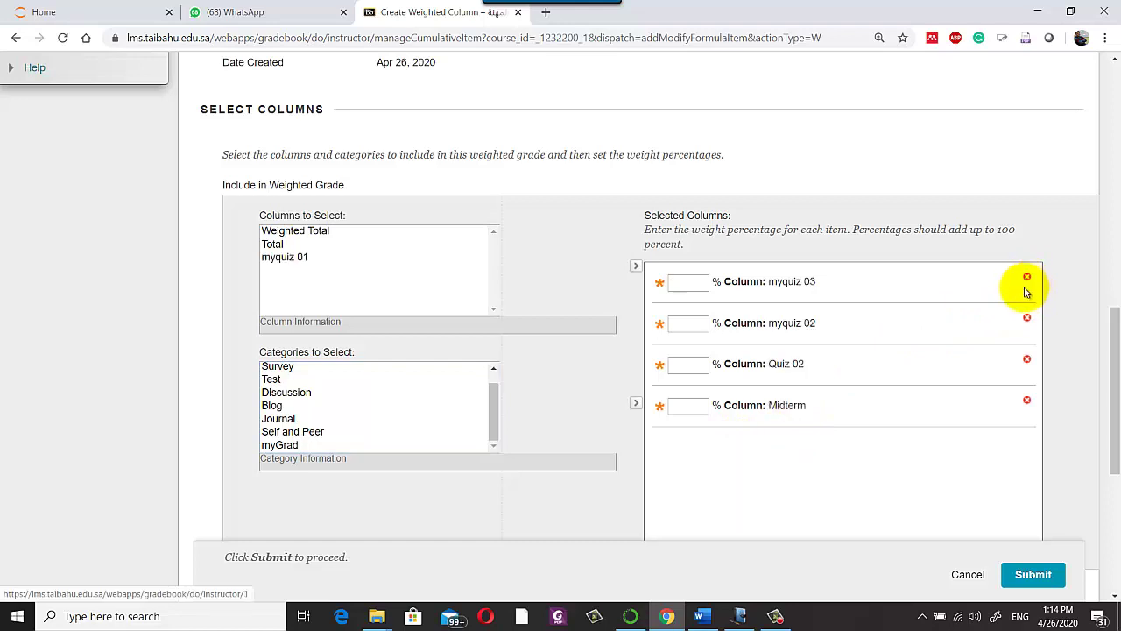
pyautogui.click(1027, 279)
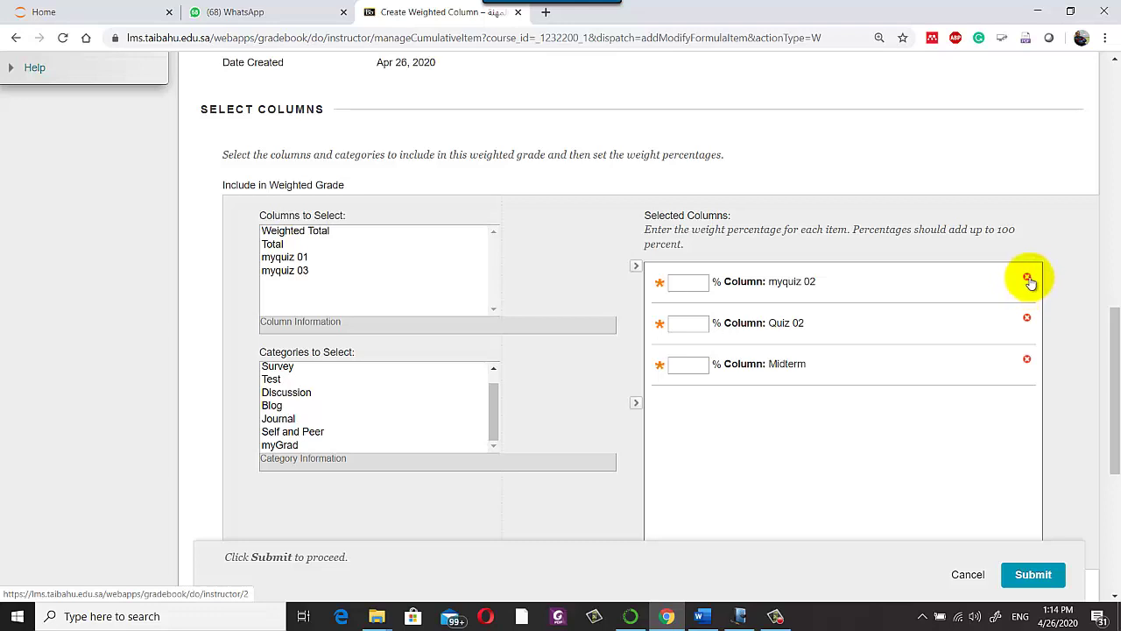
pyautogui.click(1028, 278)
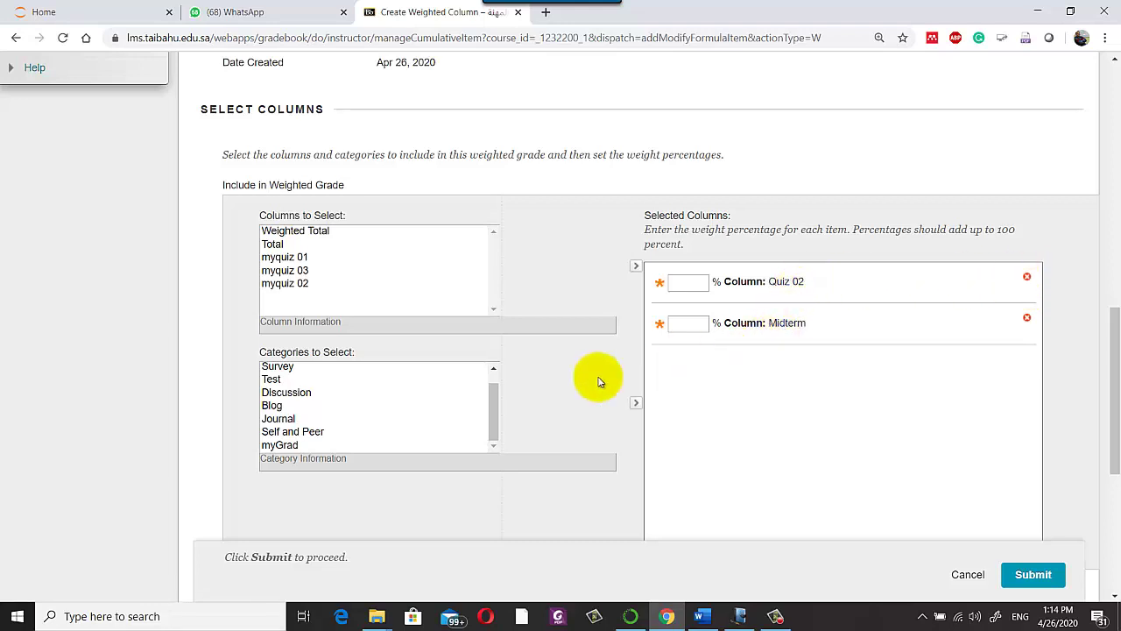
# Step: Add the myGrad category to the weighted grade and set its weight to 50 percent
pyautogui.click(274, 445)
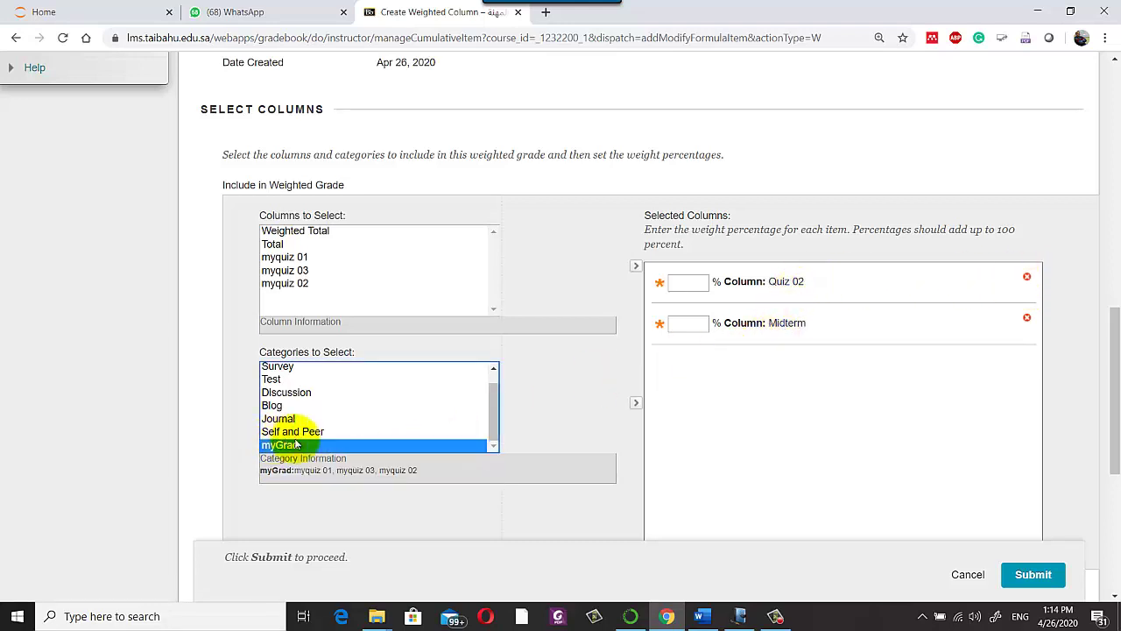
pyautogui.click(636, 404)
pyautogui.click(700, 366)
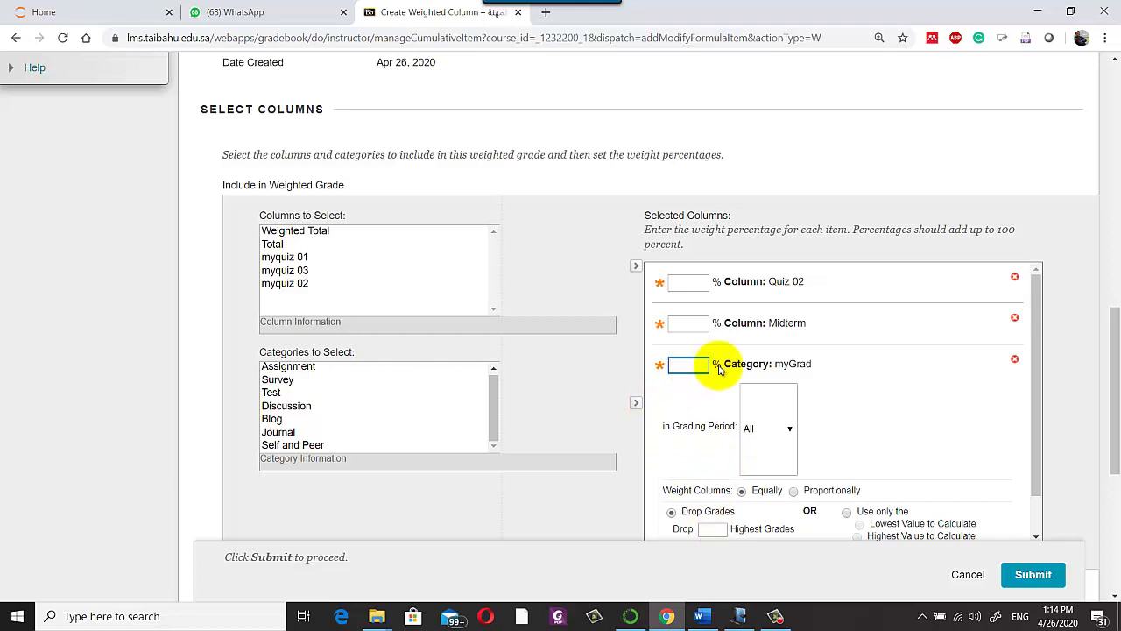
pyautogui.write('50')
# Step: Set the weight percentages of the Midterm column to 30 and the Quiz 02 column to 20
pyautogui.click(688, 323)
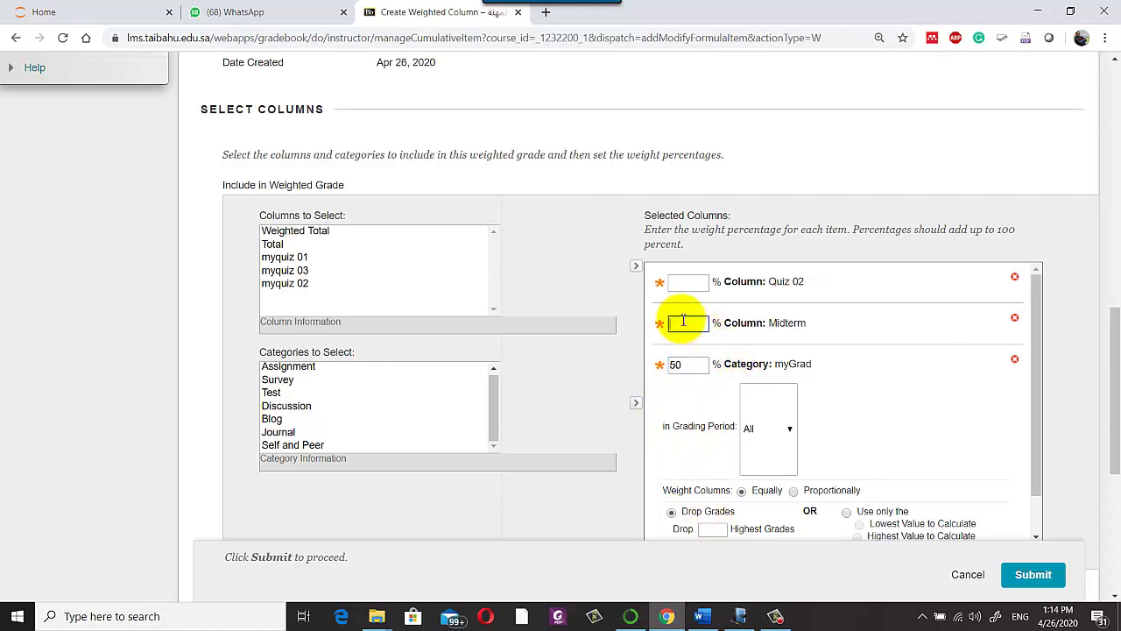
pyautogui.write('30')
pyautogui.click(690, 283)
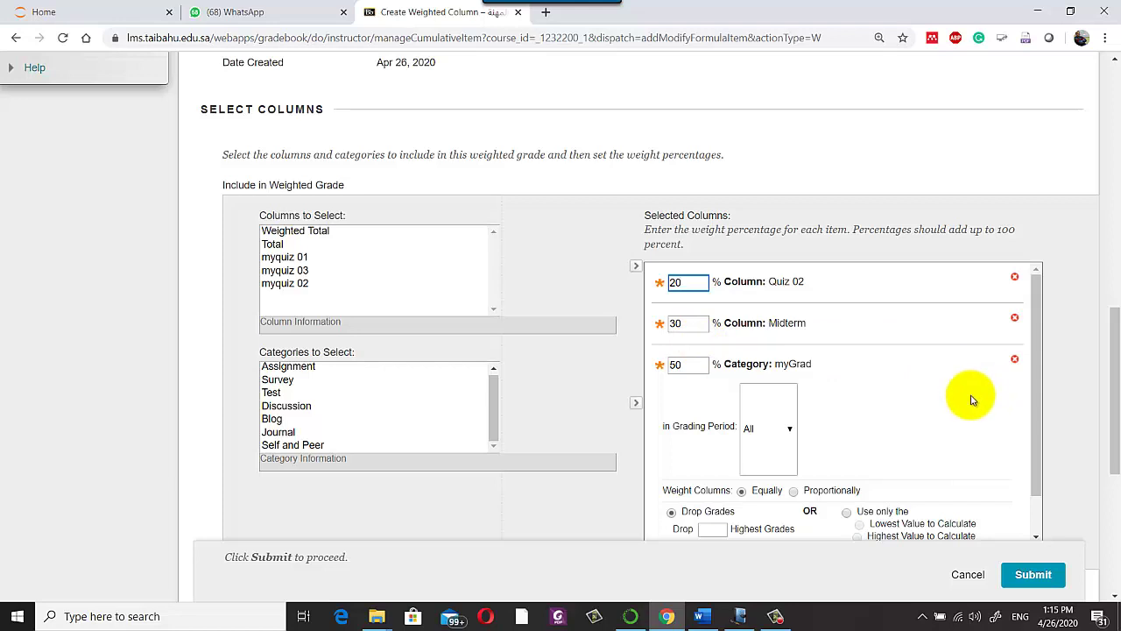
# Step: Set the myGrad category to drop 1 lowest grade
pyautogui.scroll(-1, 972, 403)
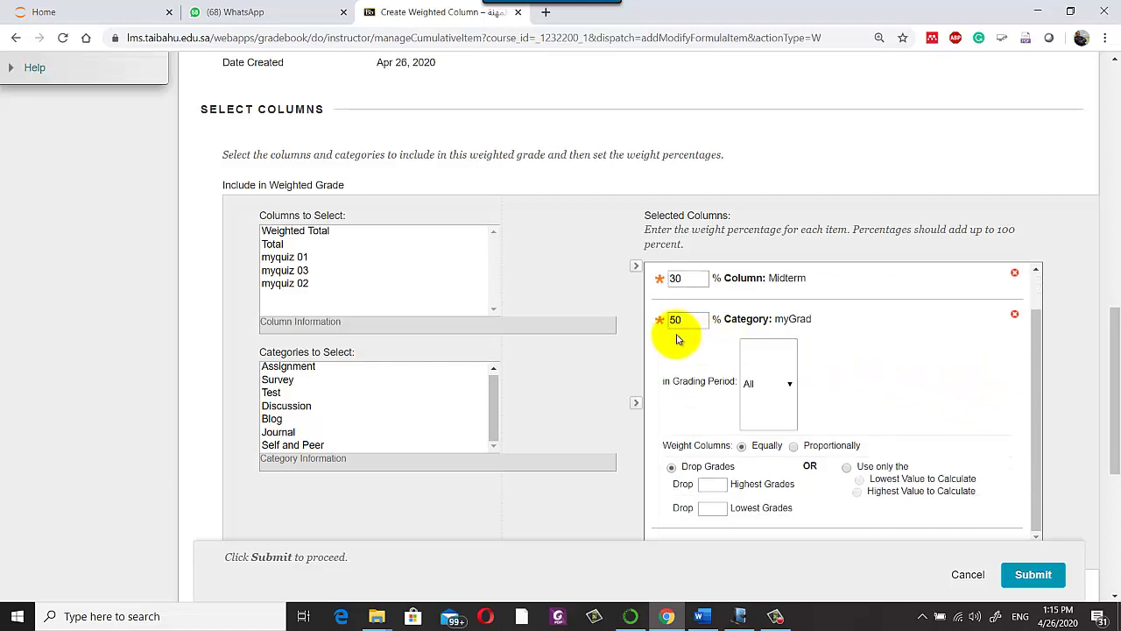
pyautogui.click(712, 508)
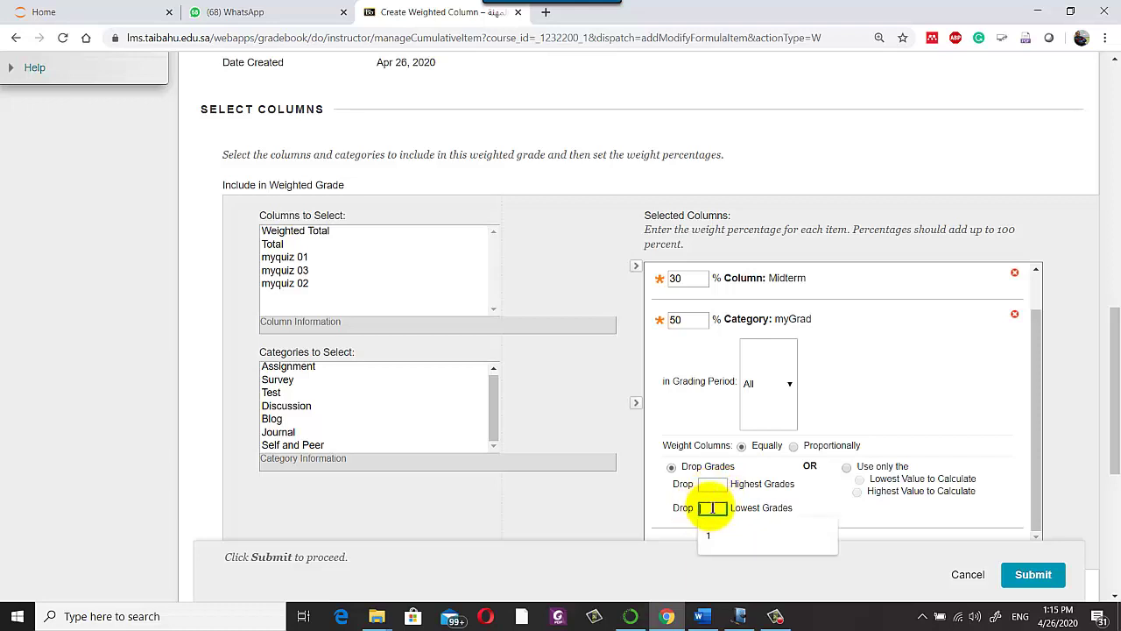
pyautogui.click(749, 534)
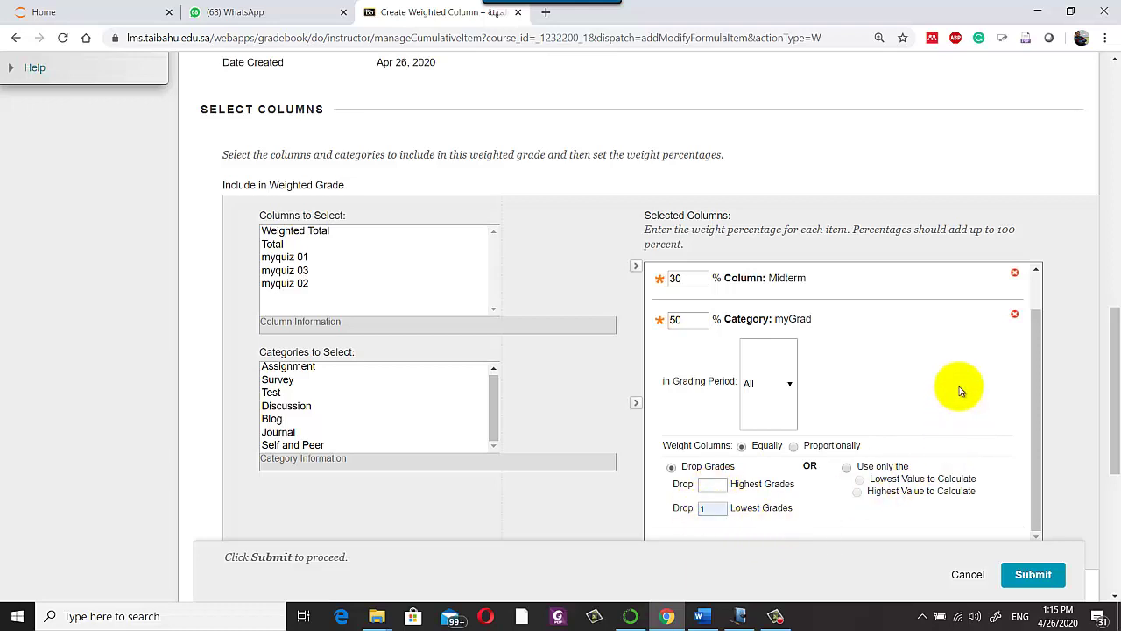
# Step: Turn off calculating the weighted column as a running total and submit the new column
pyautogui.scroll(-1, 959, 390)
pyautogui.scroll(-2, 946, 447)
pyautogui.scroll(-1, 496, 459)
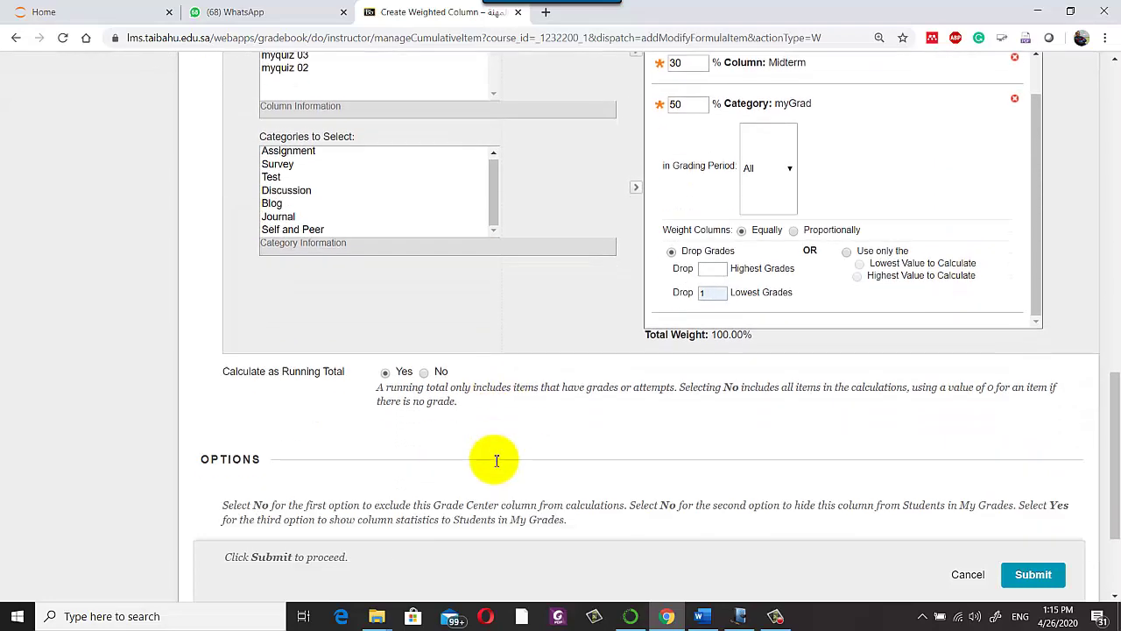
pyautogui.click(424, 368)
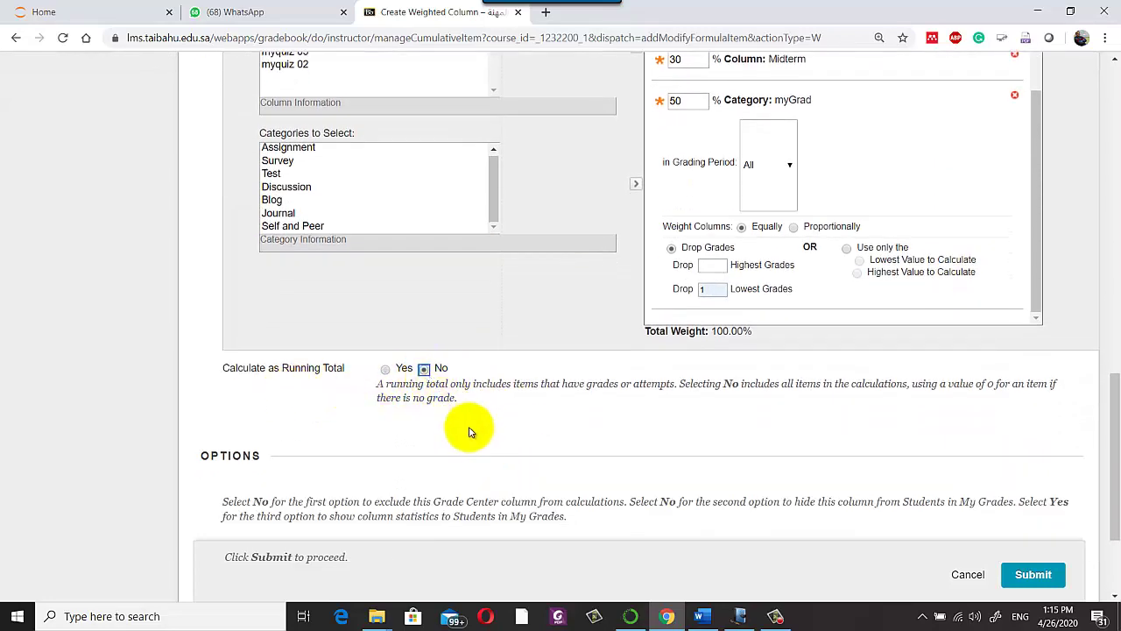
pyautogui.scroll(-2, 488, 431)
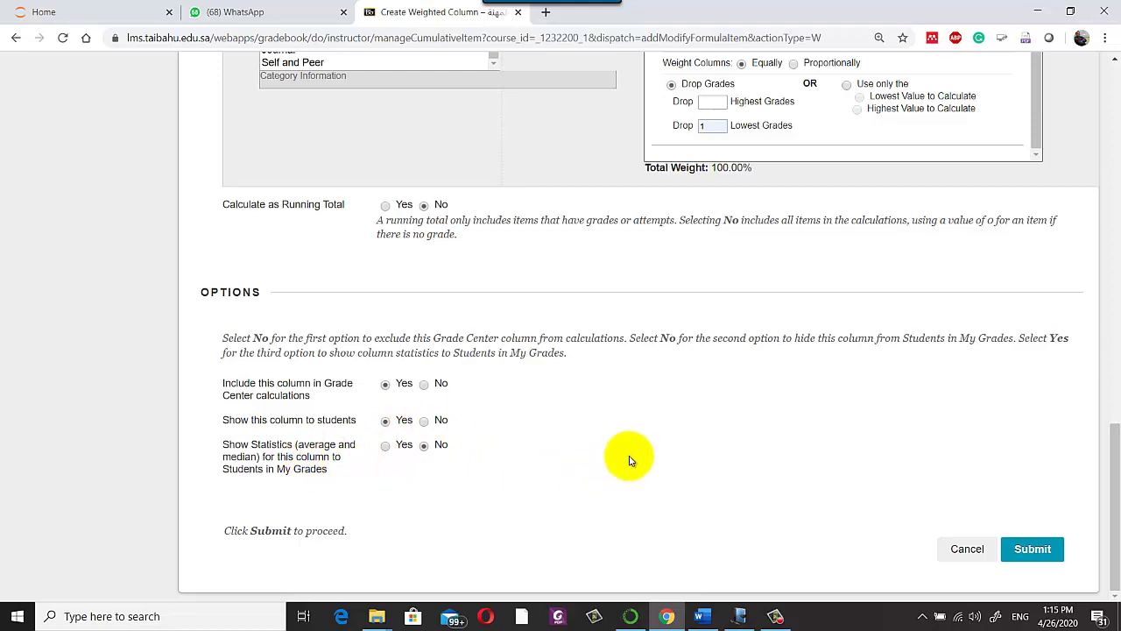
pyautogui.click(1032, 549)
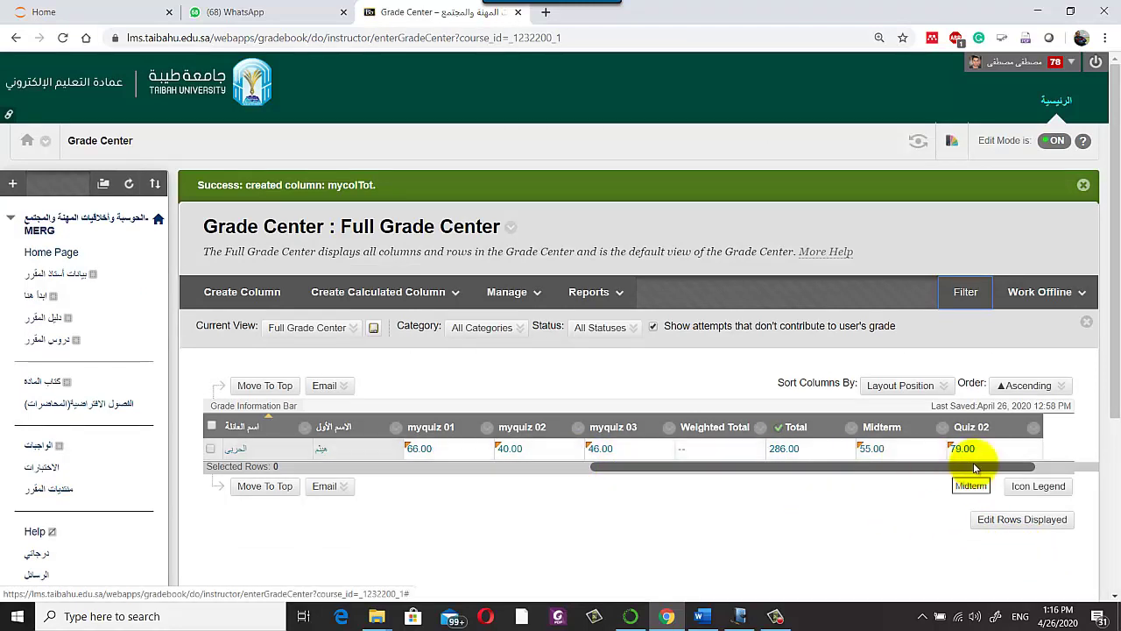
# Step: Examine the mycolTot column in the Full Grade Center and compare it with the quiz and Midterm grades
pyautogui.moveTo(956, 471); pyautogui.dragTo(1012, 471)
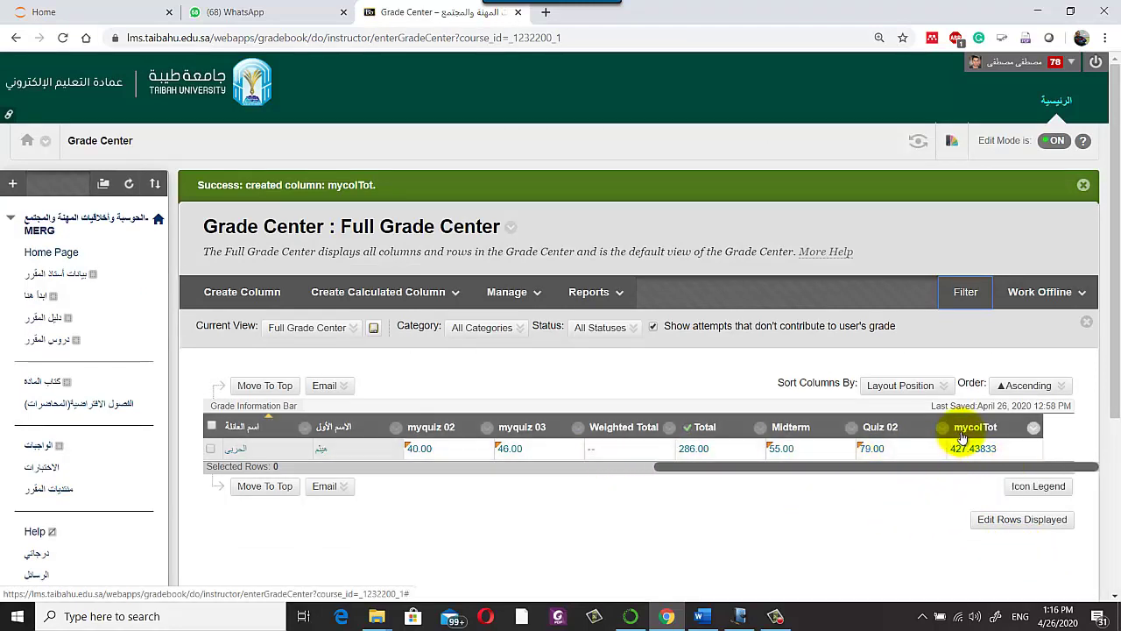
pyautogui.moveTo(968, 426)
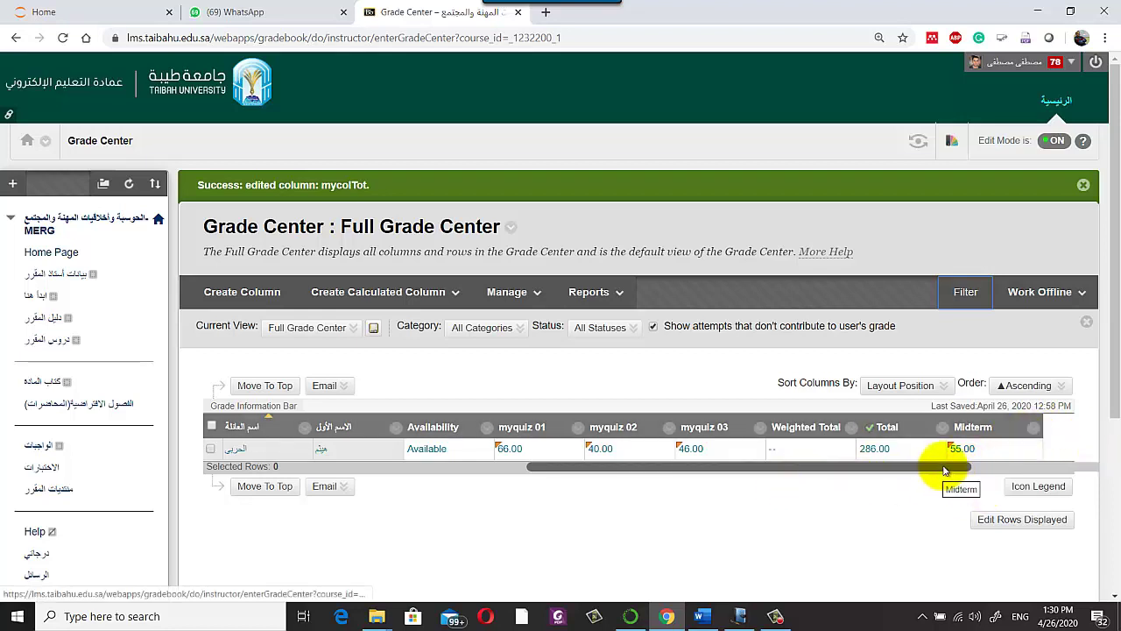
pyautogui.moveTo(945, 471); pyautogui.dragTo(1046, 467)
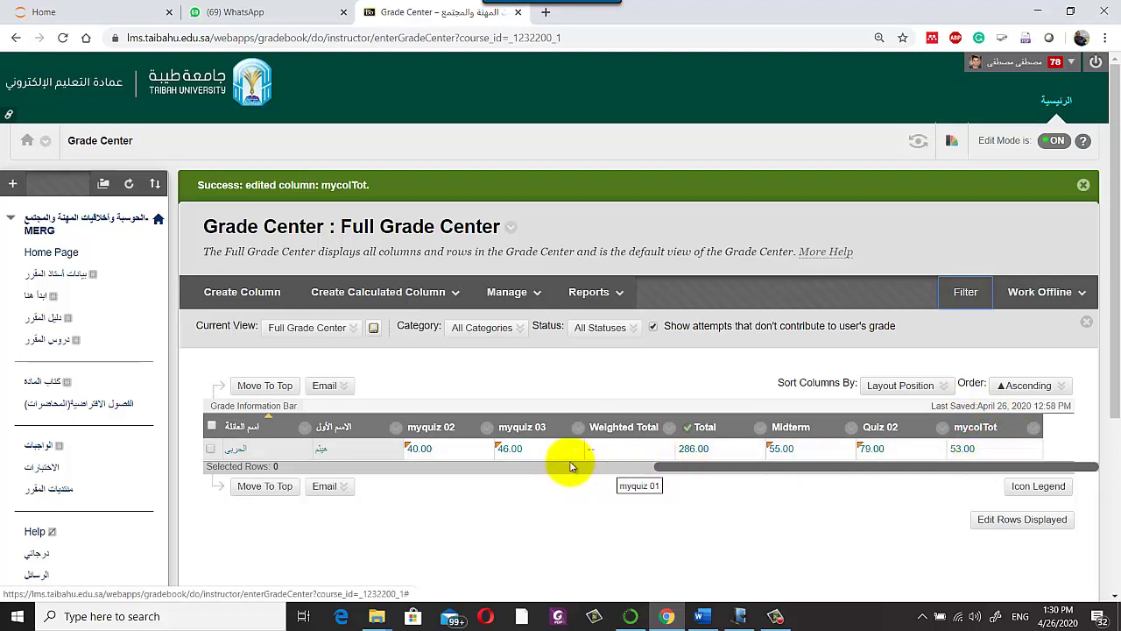
pyautogui.moveTo(713, 476); pyautogui.dragTo(513, 426)
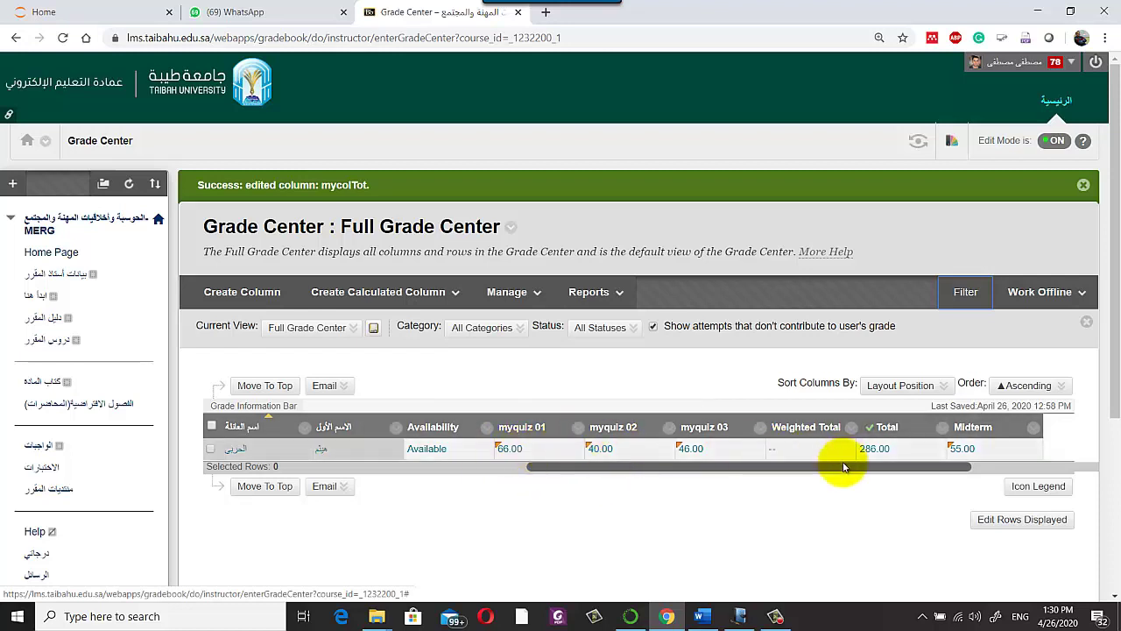
pyautogui.moveTo(843, 467); pyautogui.dragTo(964, 450)
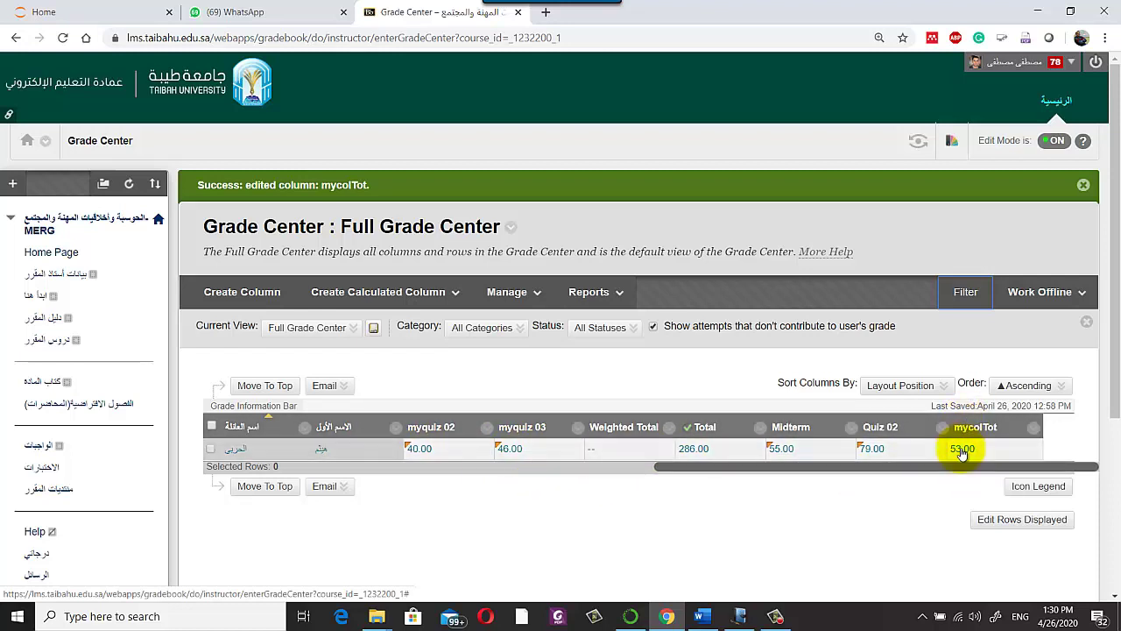
# Step: Open the mycolTot column's information for editing and add myquiz 03 to its selected columns
pyautogui.click(1035, 427)
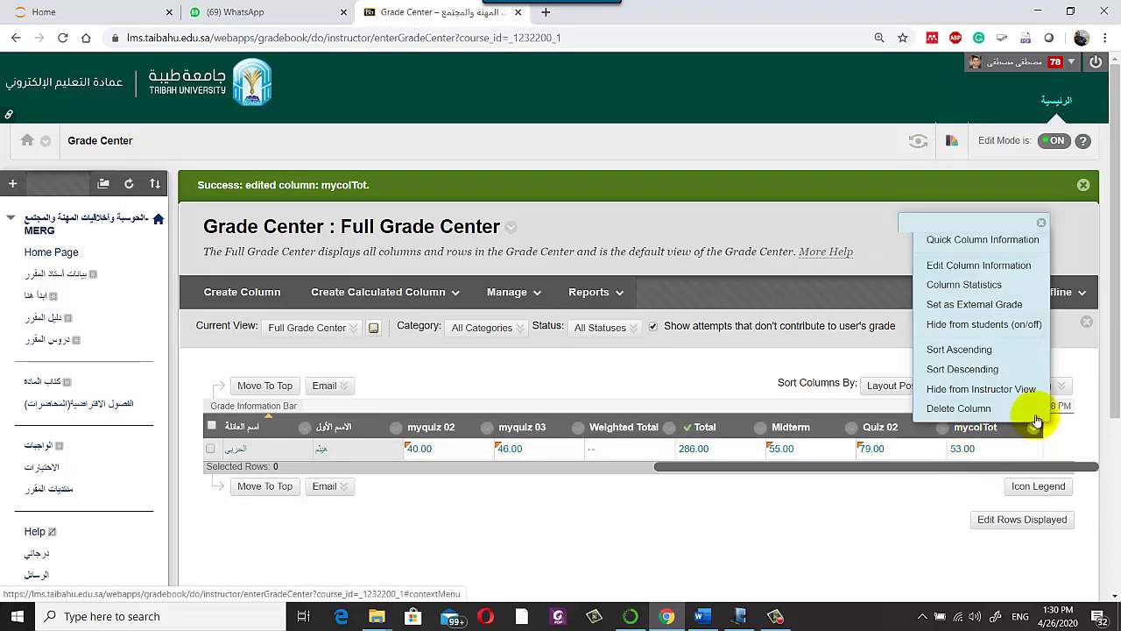
pyautogui.click(999, 267)
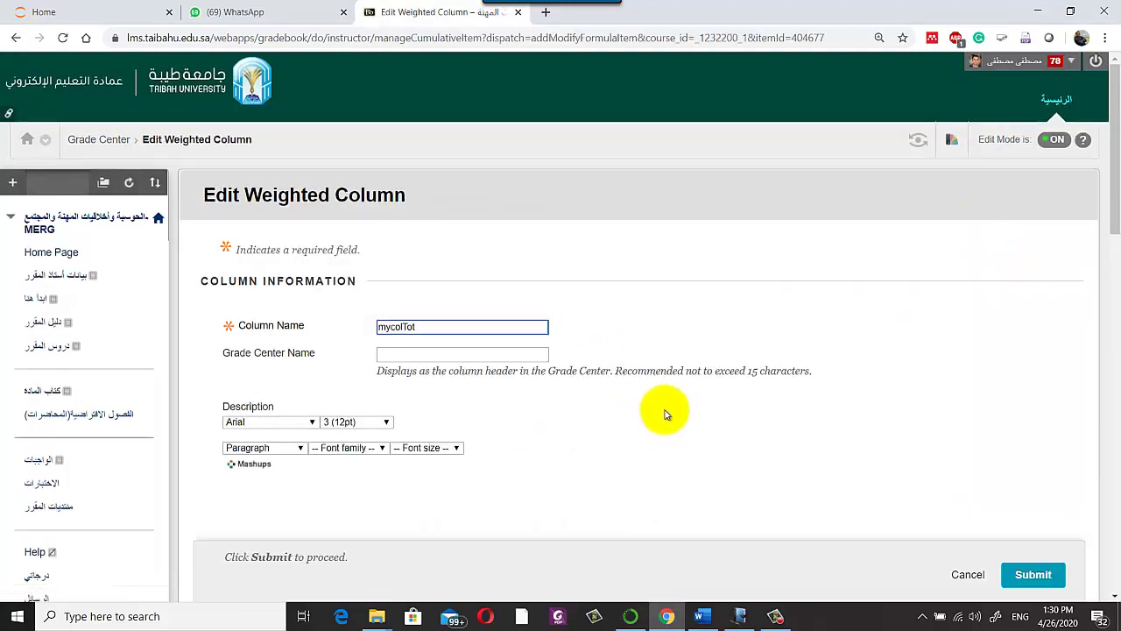
pyautogui.scroll(-9, 666, 415)
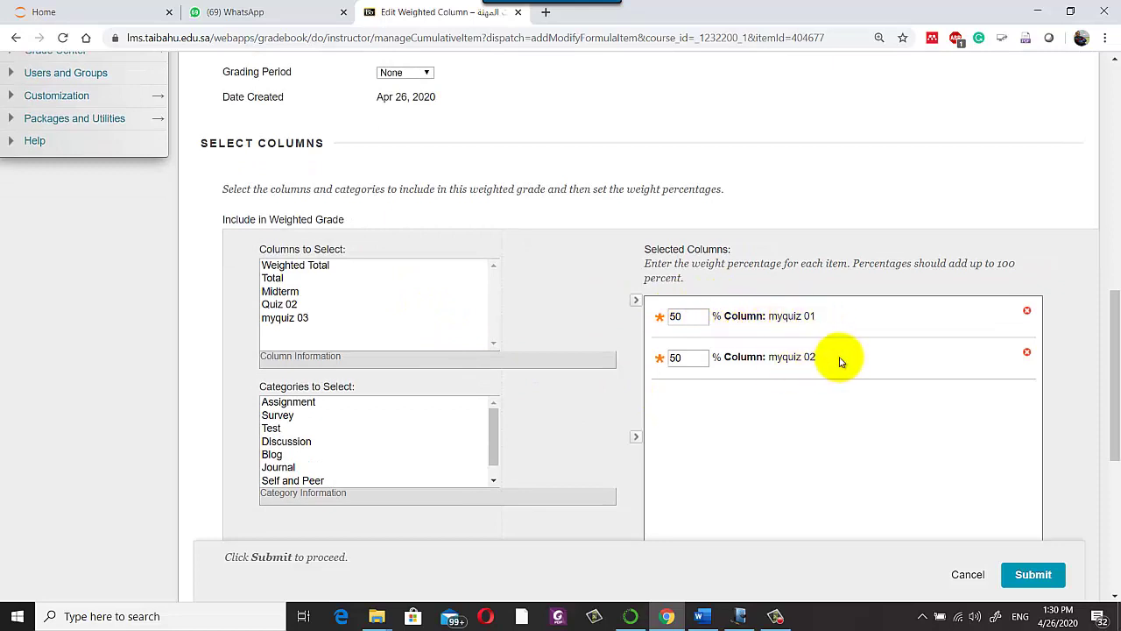
pyautogui.scroll(-1, 783, 429)
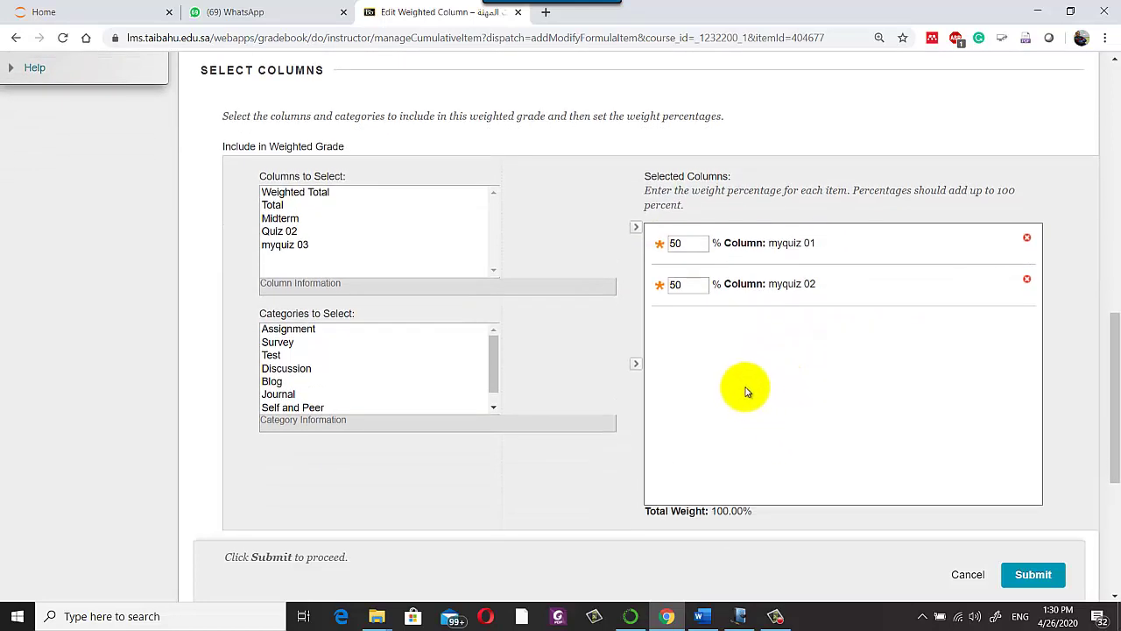
pyautogui.click(281, 244)
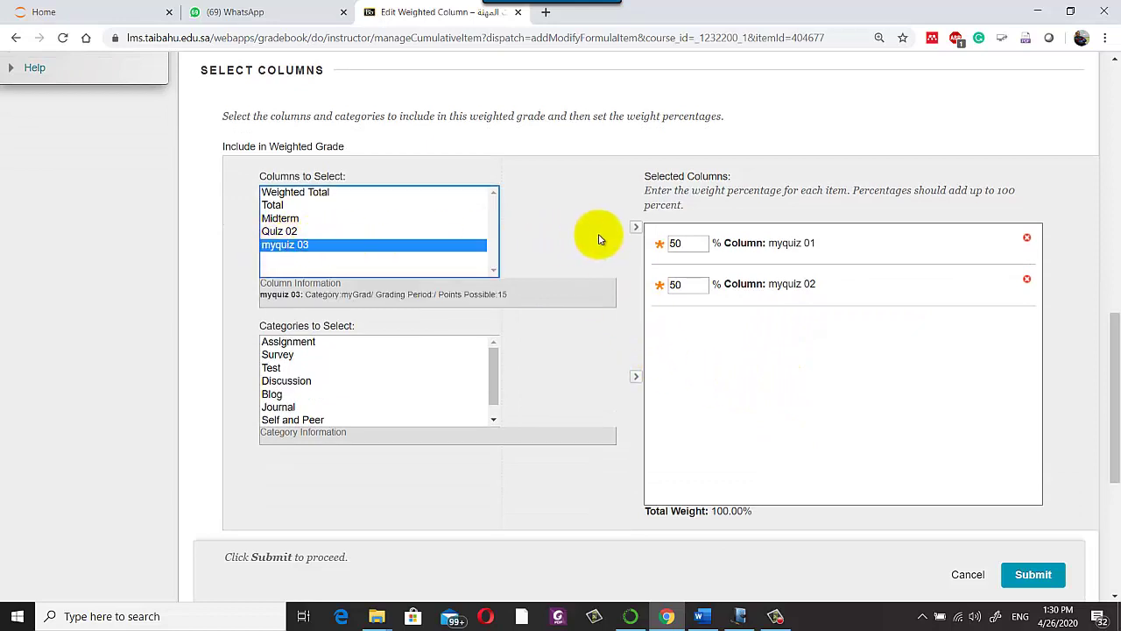
pyautogui.click(634, 229)
# Step: Set the weights of myquiz 02 to 30 percent and myquiz 03 to 20 percent, and submit the edited column
pyautogui.click(675, 324)
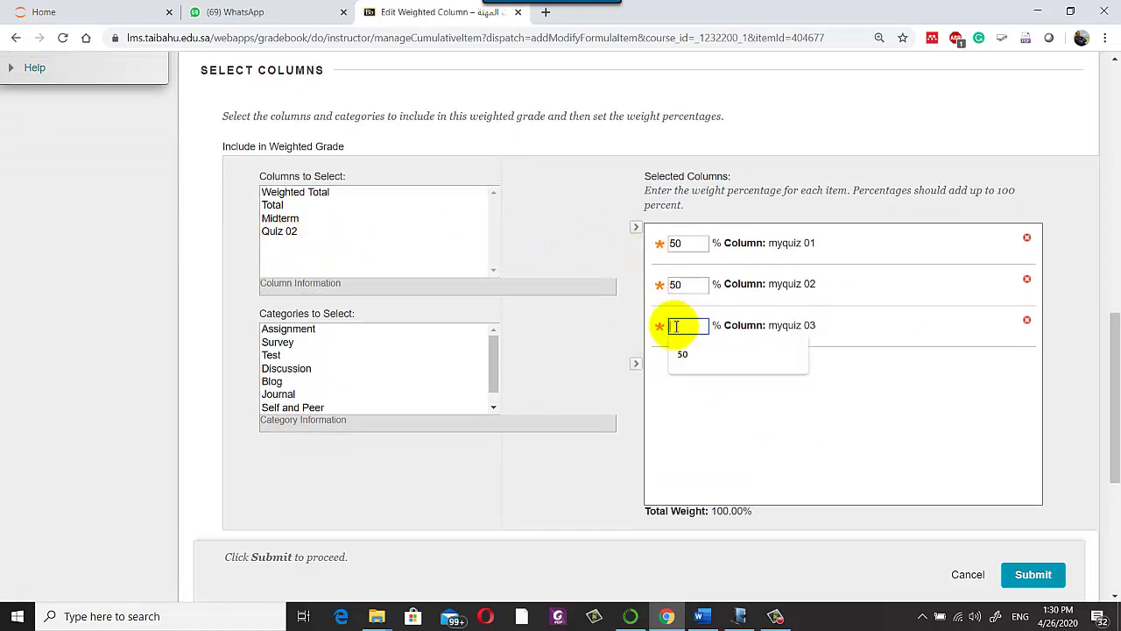
pyautogui.click(675, 287)
pyautogui.doubleClick(676, 288)
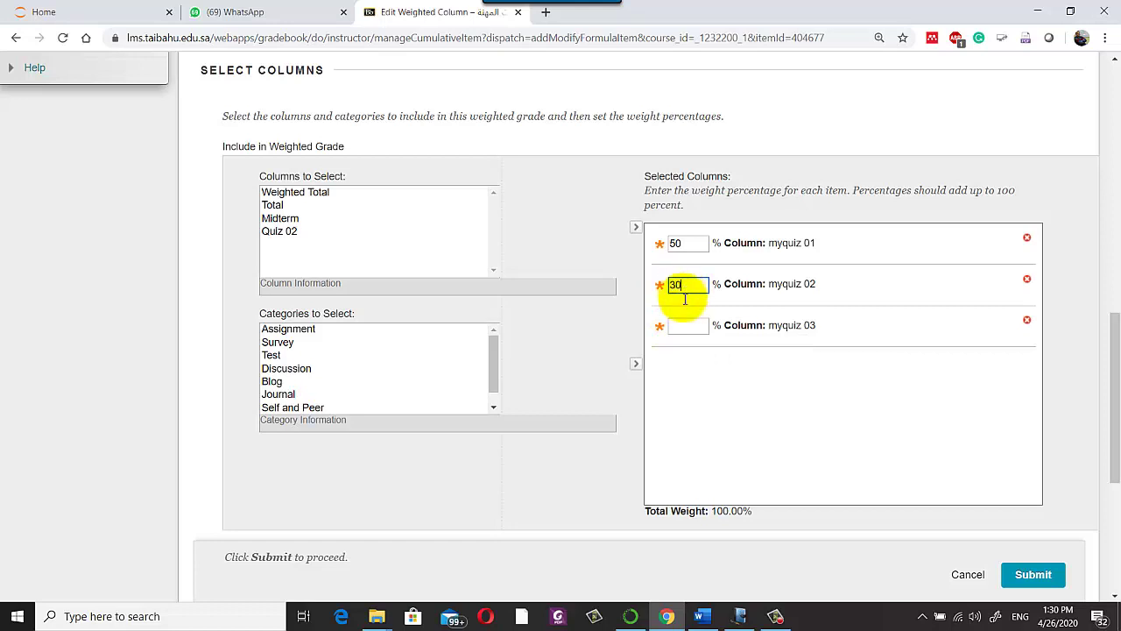
pyautogui.click(687, 326)
pyautogui.write('20')
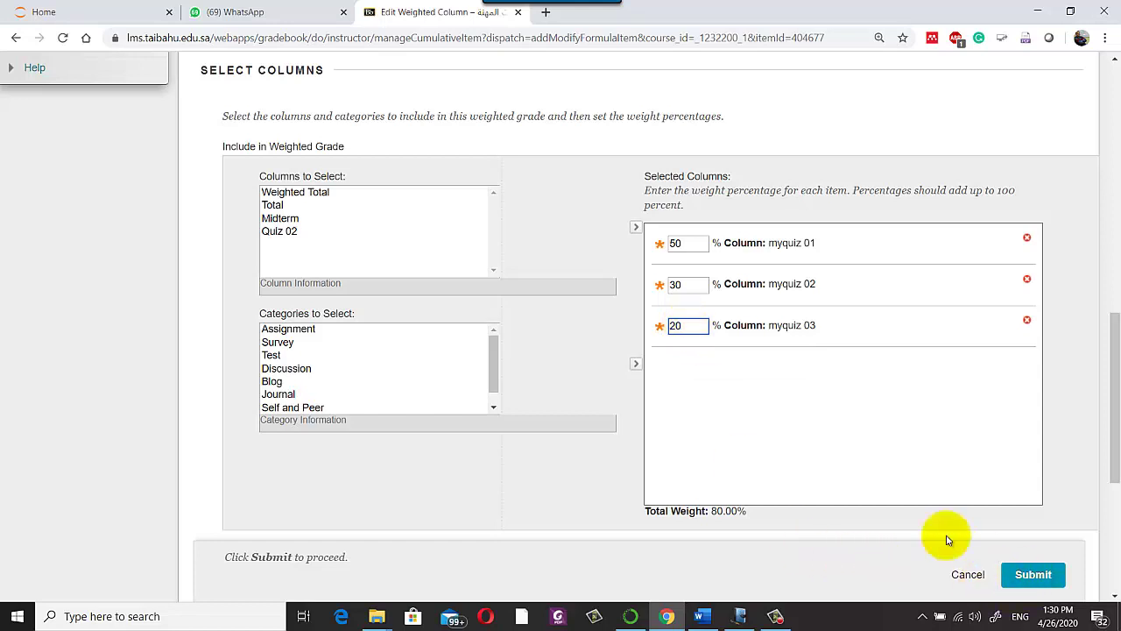
pyautogui.click(581, 476)
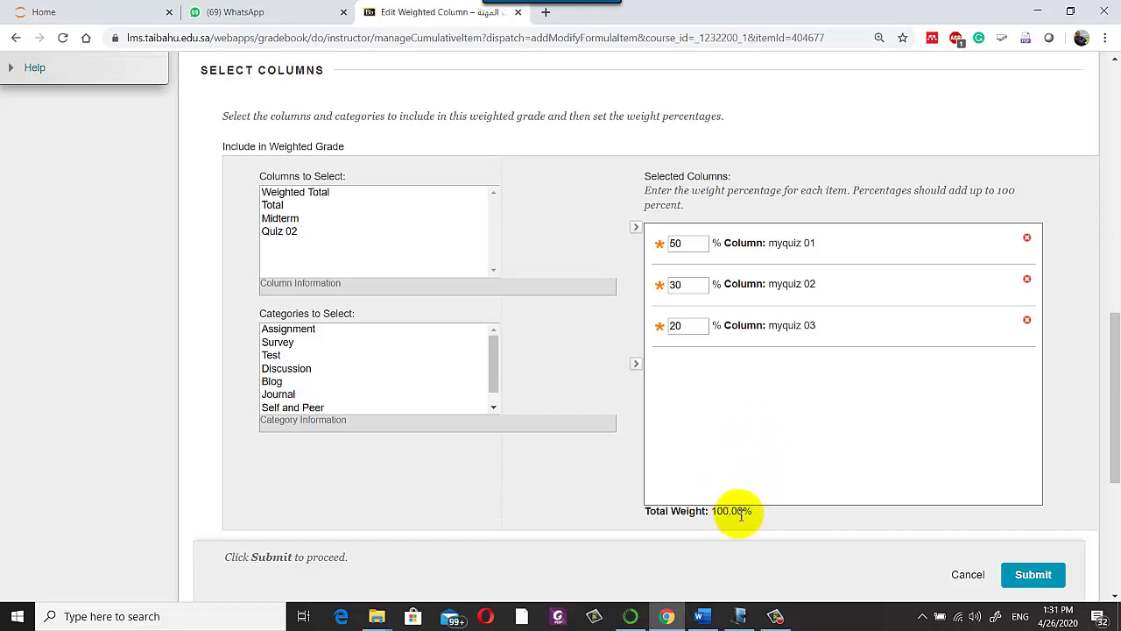
pyautogui.click(1045, 575)
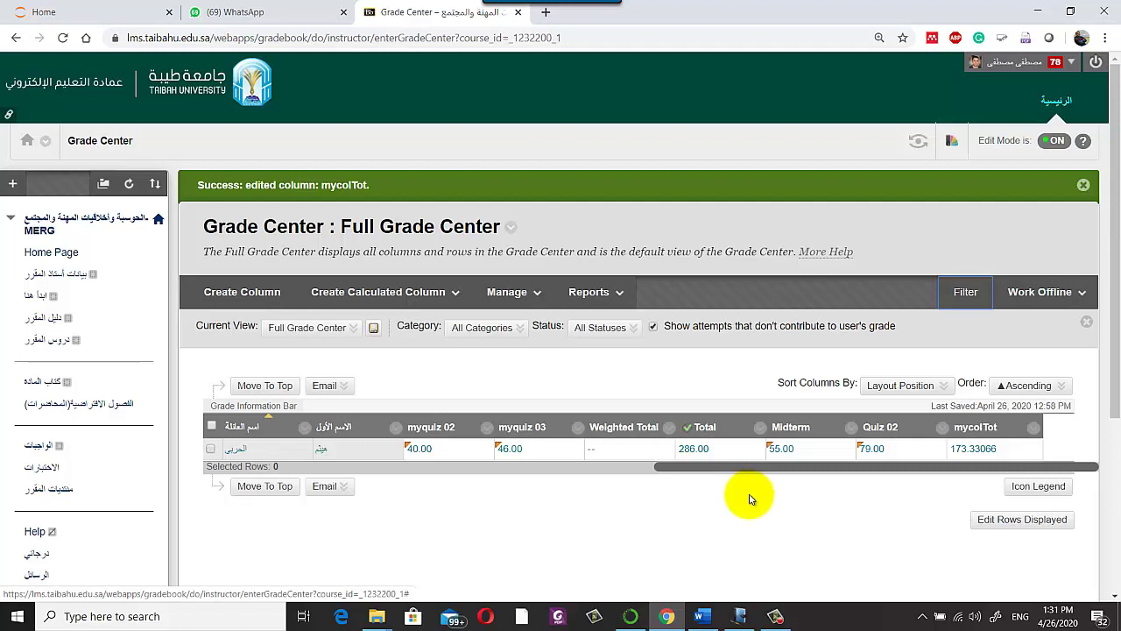
pyautogui.moveTo(779, 619)
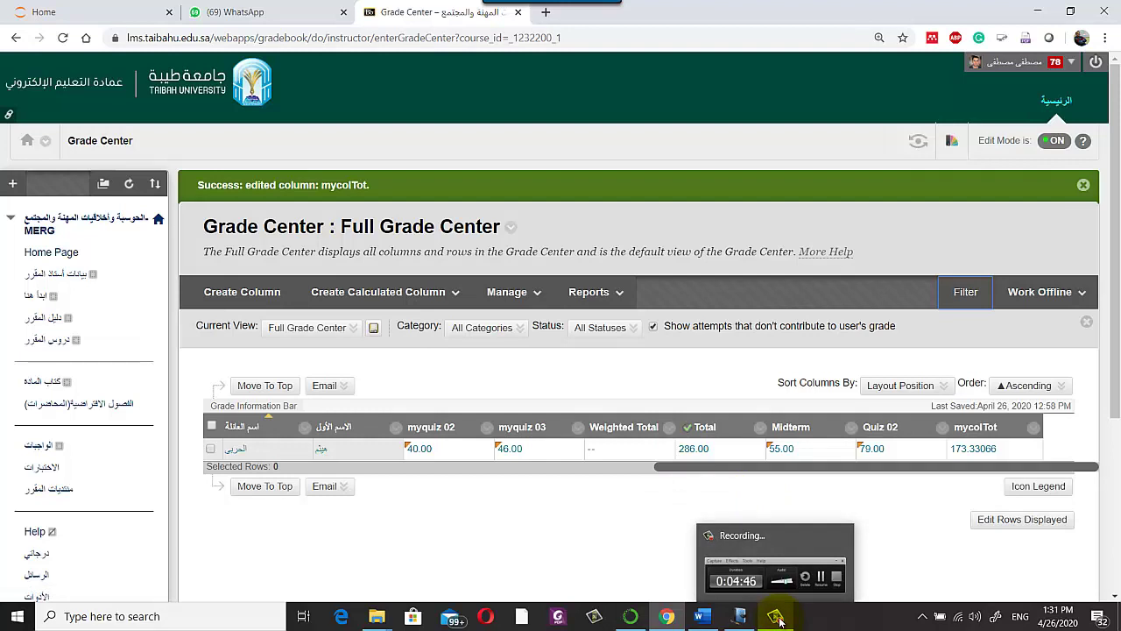
pyautogui.click(780, 618)
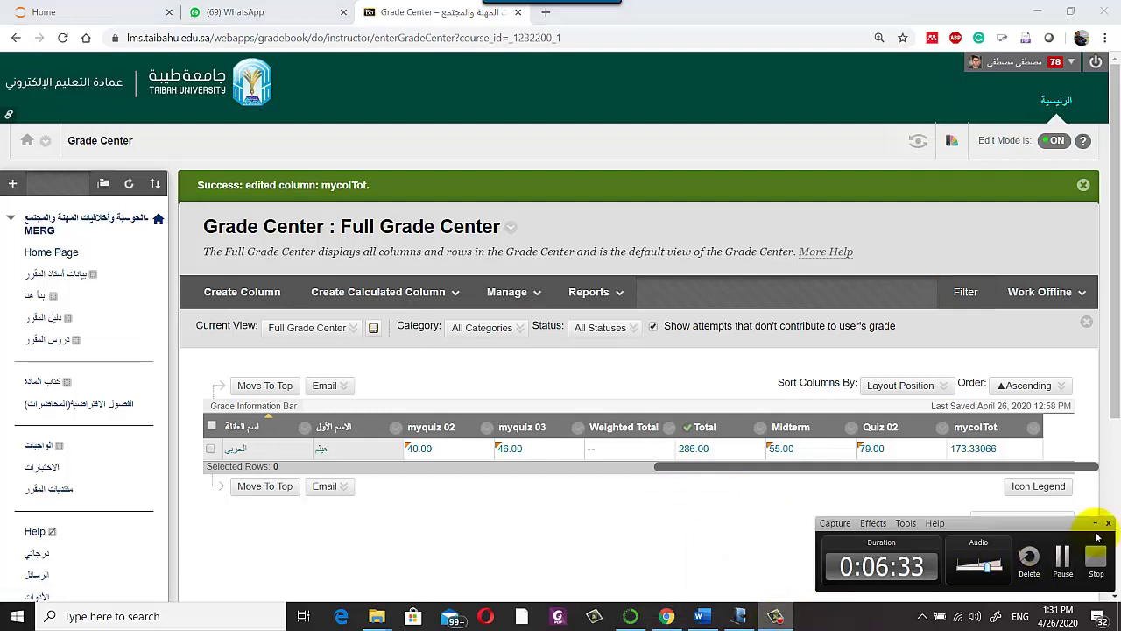